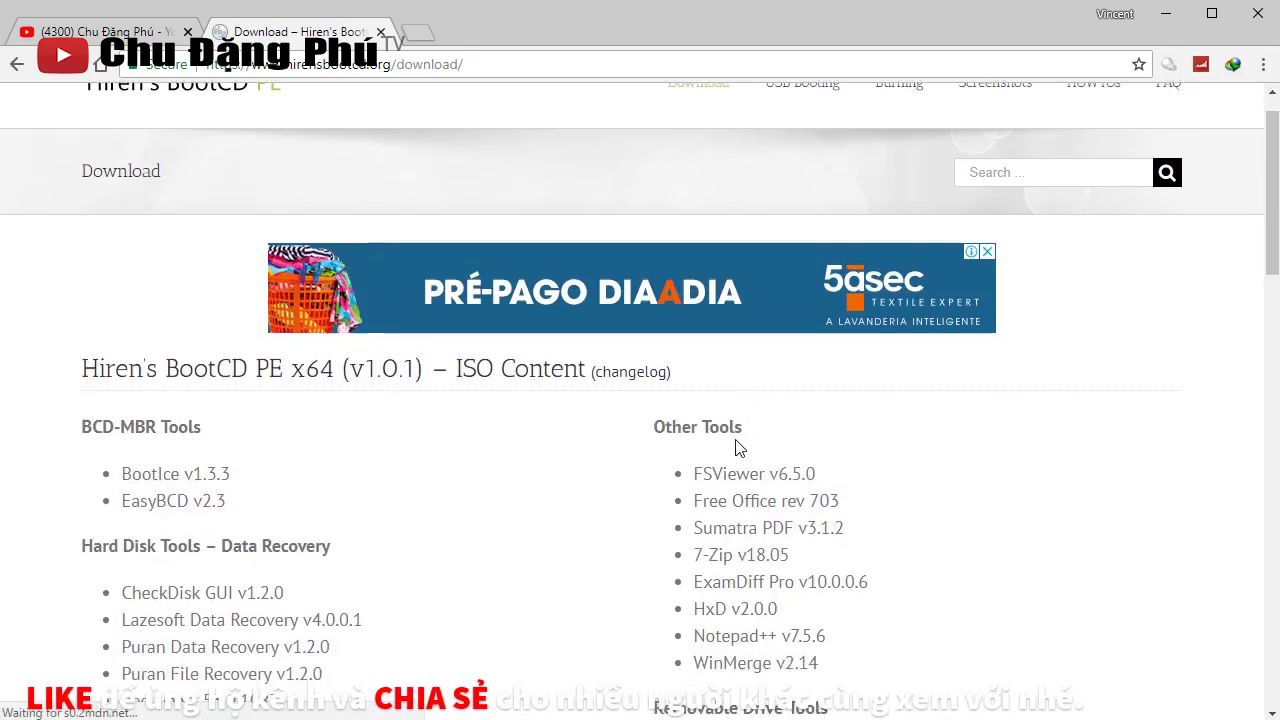
scroll(748, 440, "down", 6)
scroll(751, 437, "down", 9)
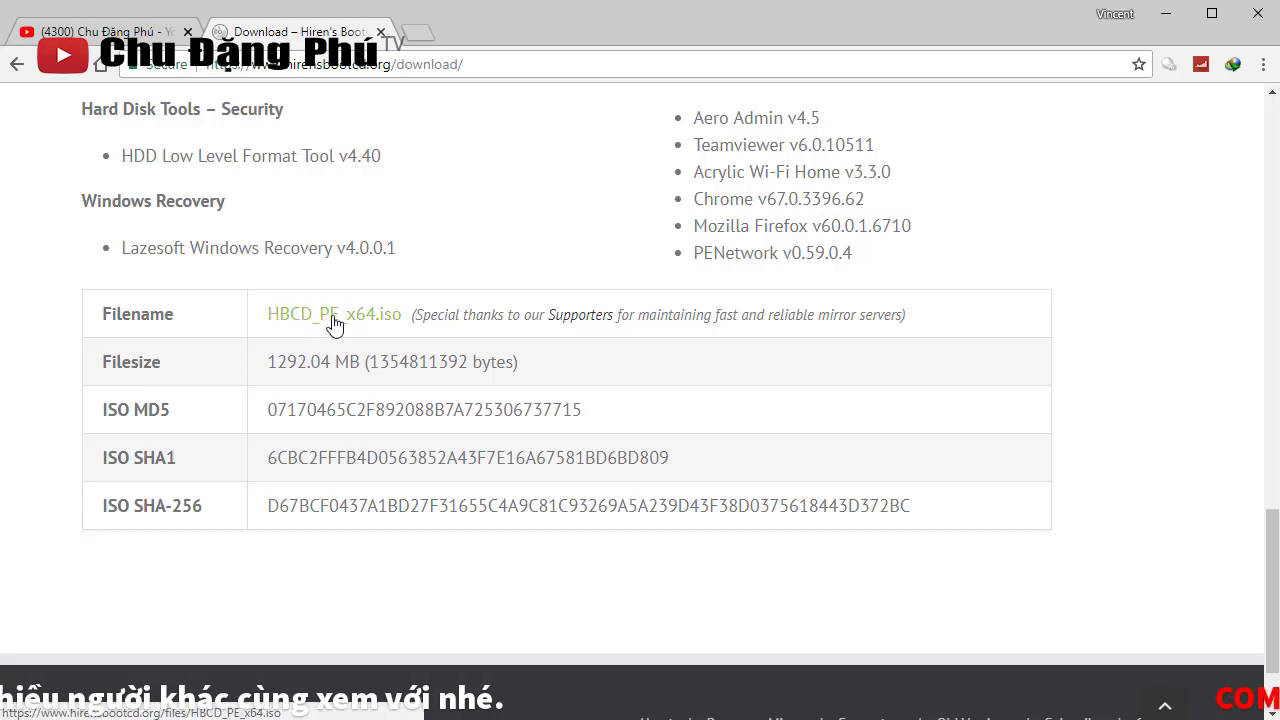
left_click(334, 318)
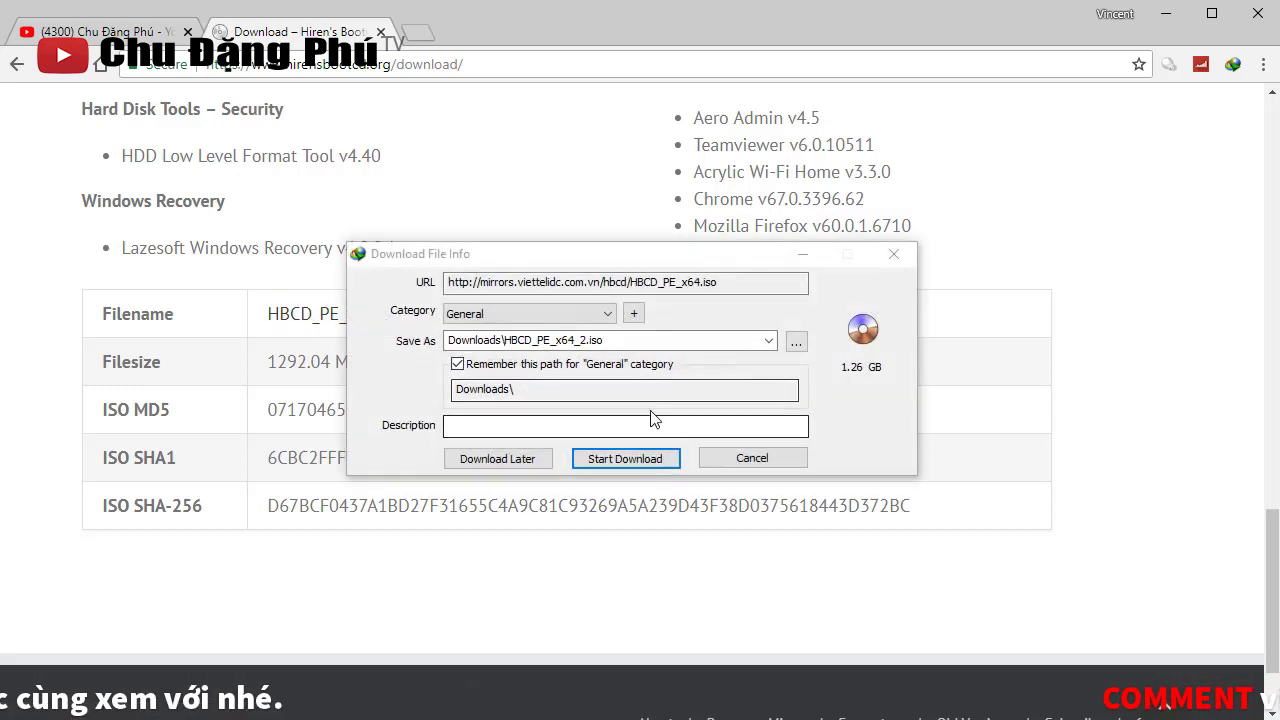
left_click(746, 457)
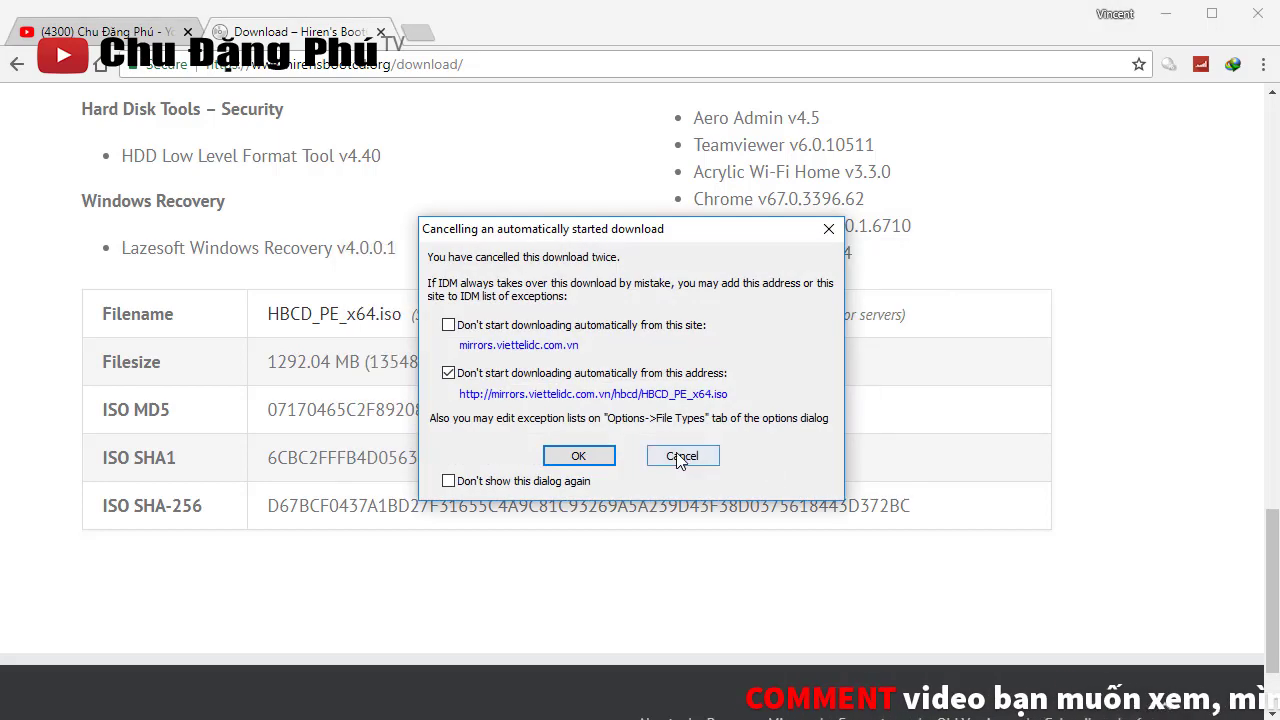
left_click(680, 457)
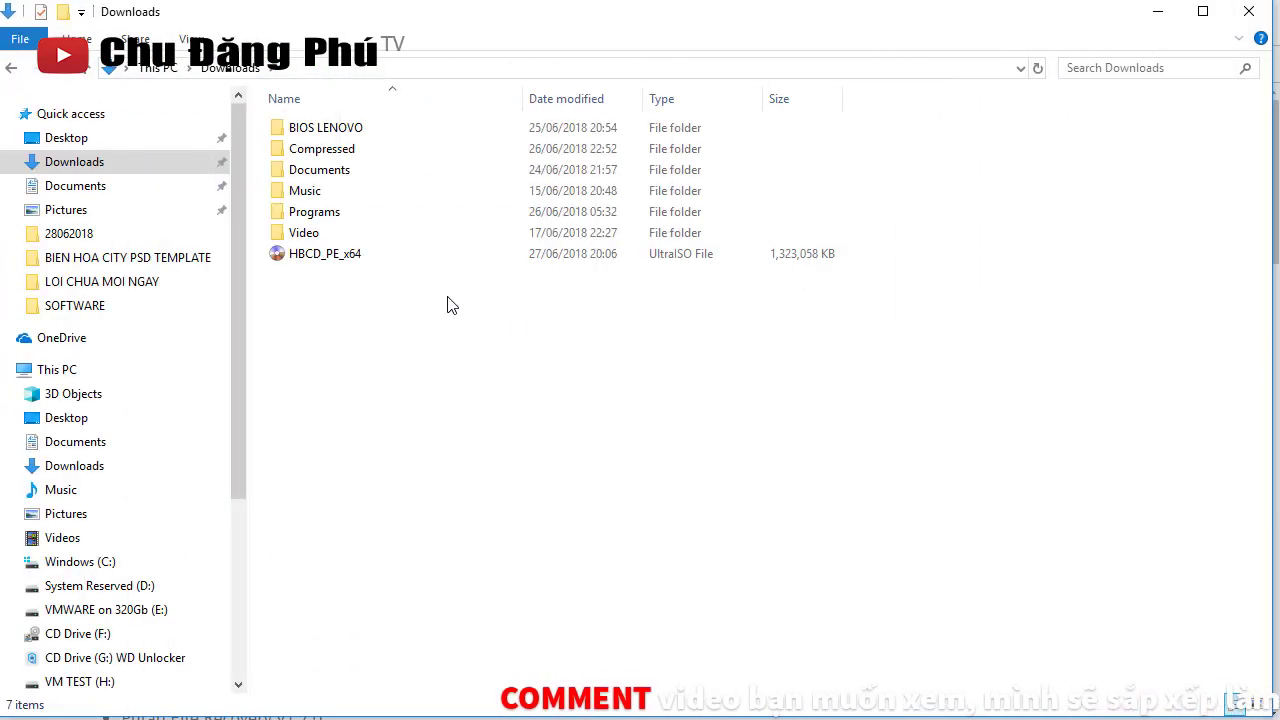
Locate the HBCD_PE_x64 disc image in the Downloads folder.
left_click_drag(506, 311, 329, 262)
left_click_drag(463, 294, 323, 264)
left_click_drag(456, 304, 327, 262)
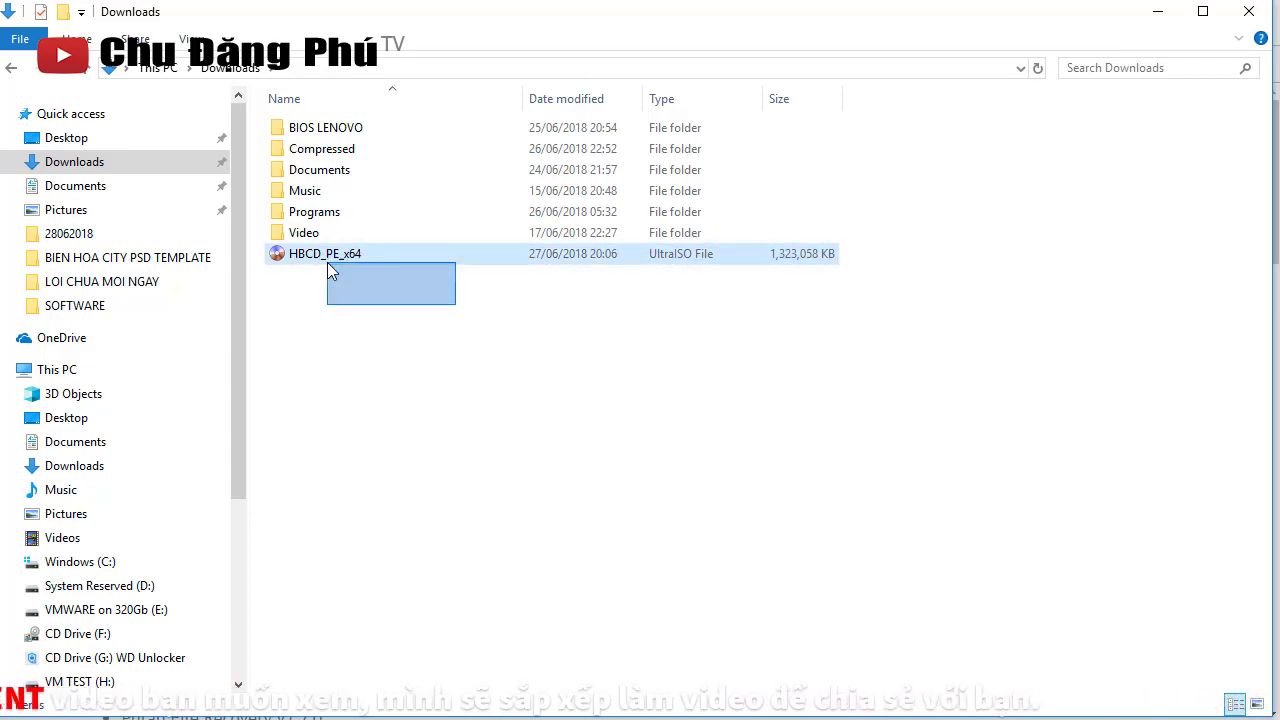
left_click(484, 352)
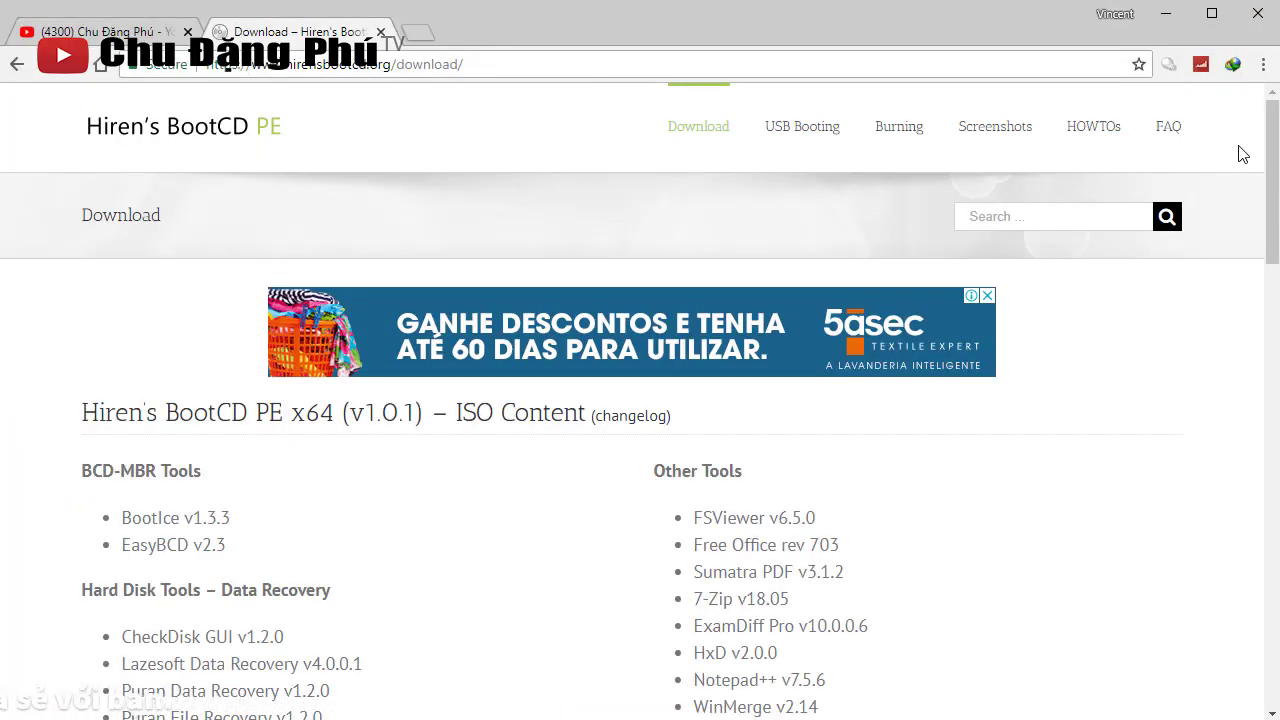
Open the site's USB Booting page and download ISO2USB.exe to Downloads\Programs, closing the download dialog when it is done.
left_click(824, 157)
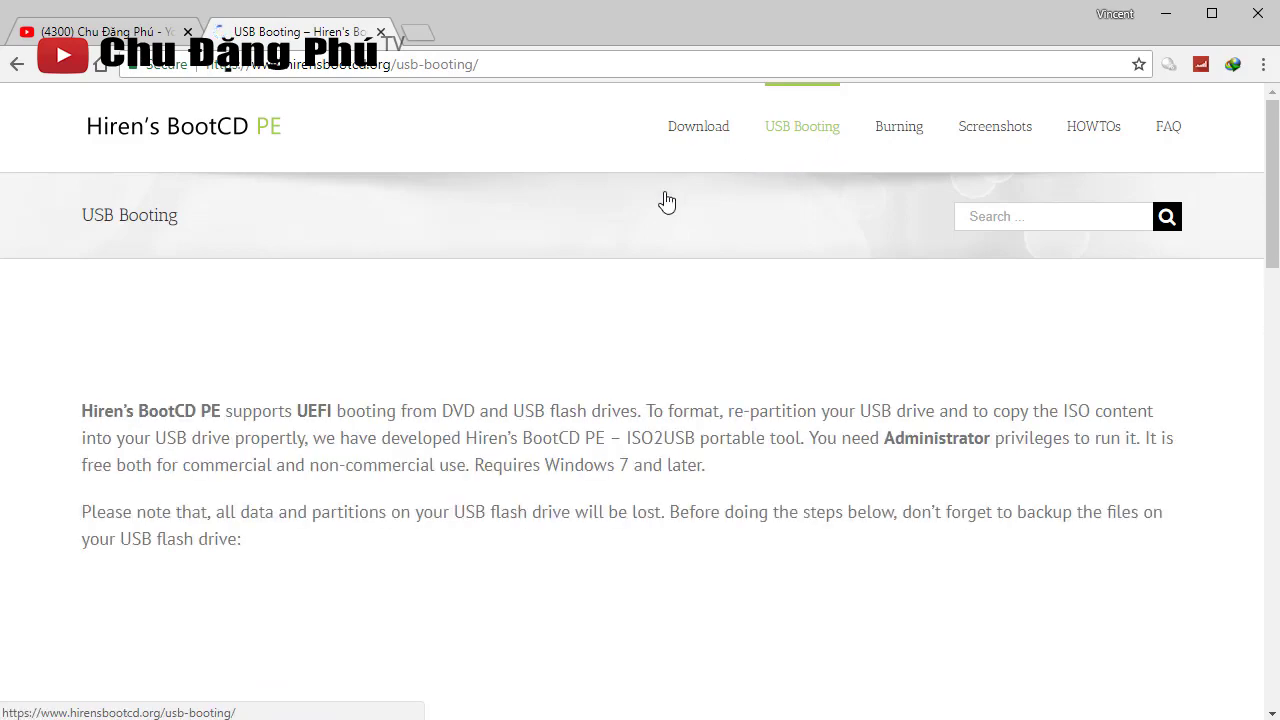
scroll(500, 410, "down", 3)
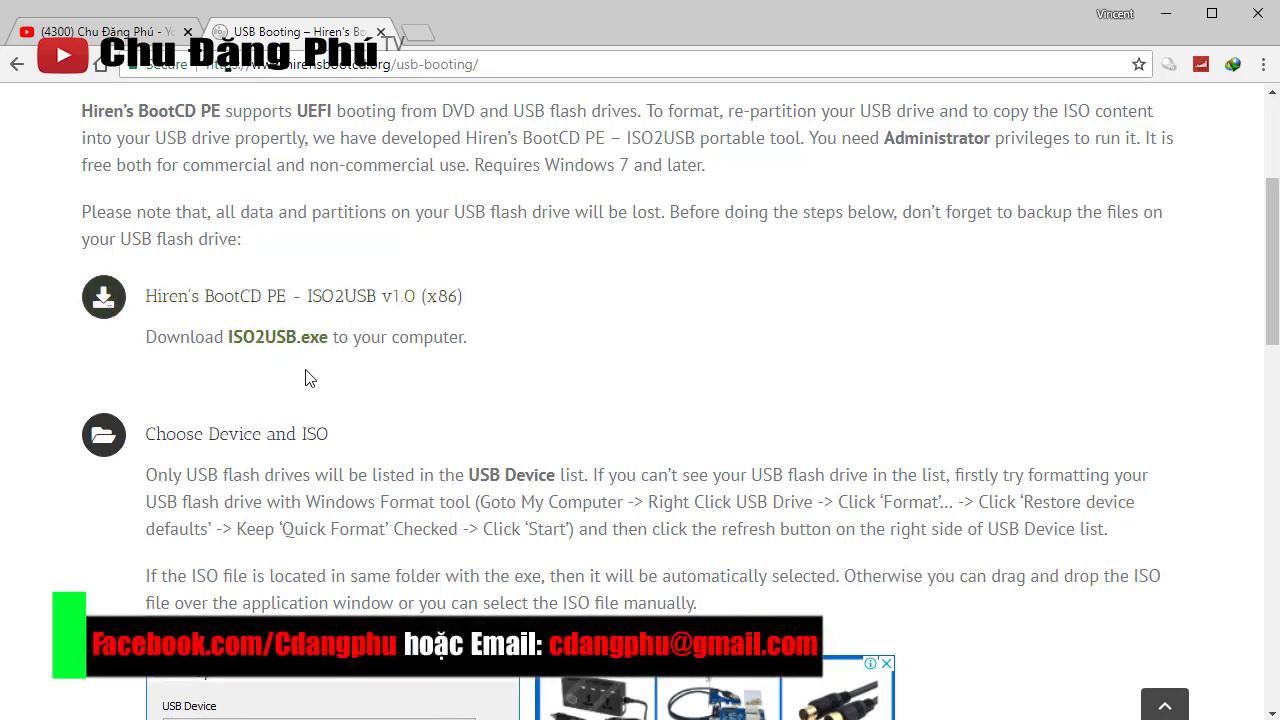
scroll(312, 380, "down", 4)
scroll(323, 393, "up", 3)
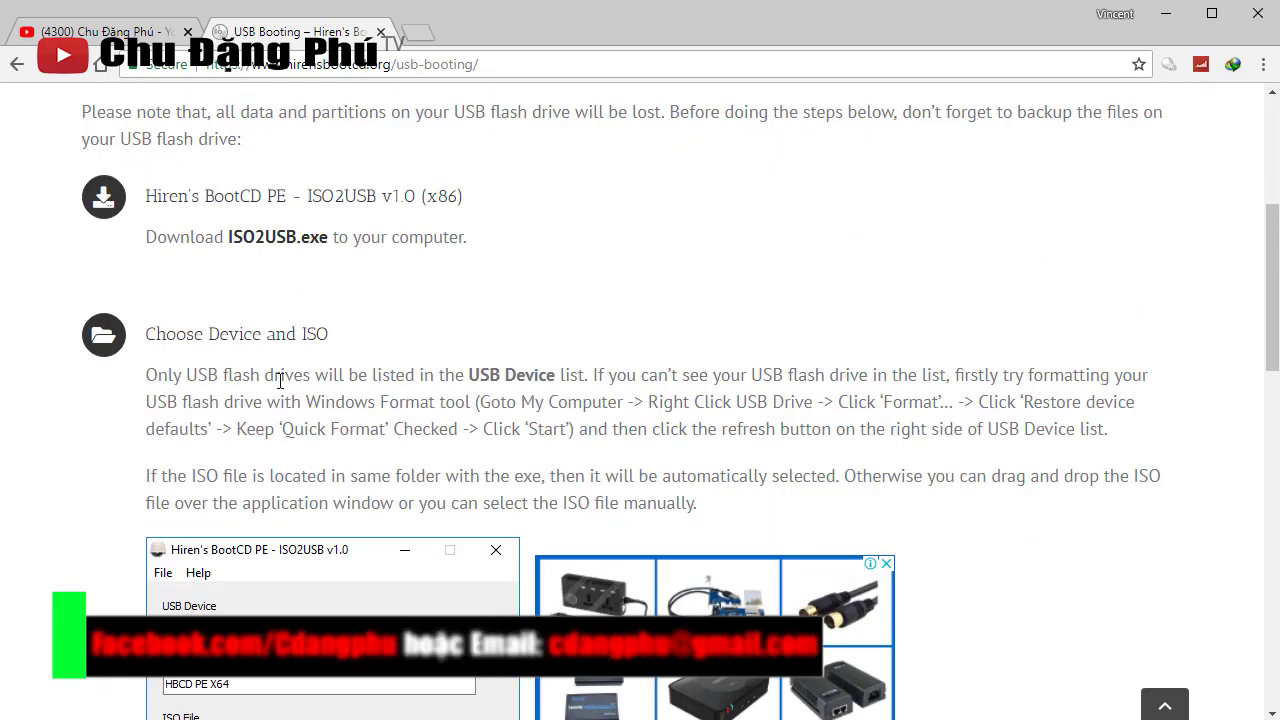
right_click(313, 245)
left_click(350, 327)
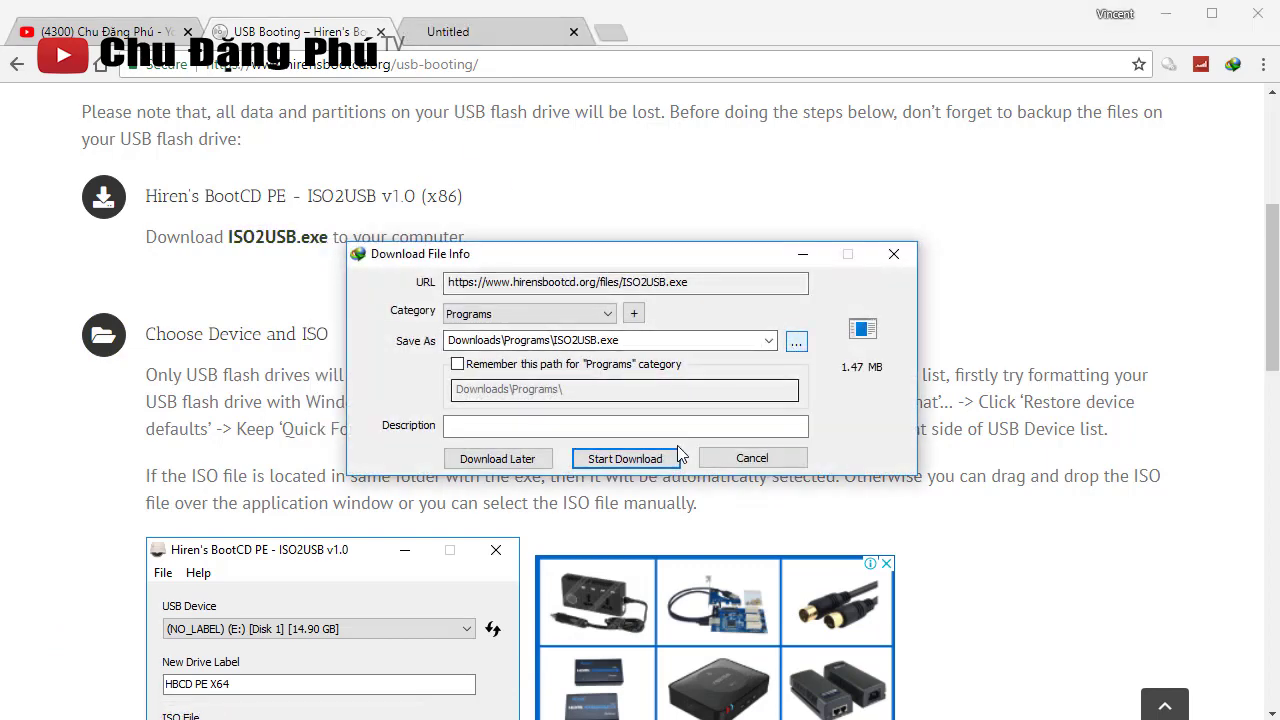
left_click(585, 464)
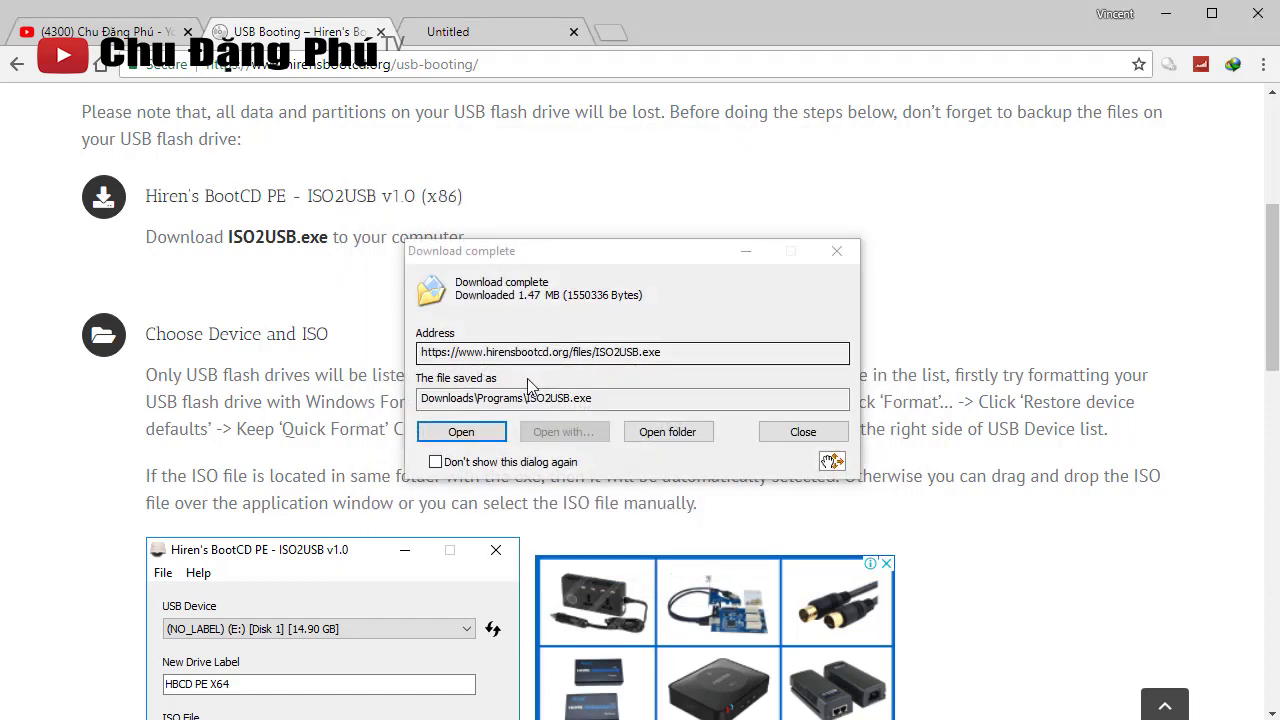
left_click(803, 432)
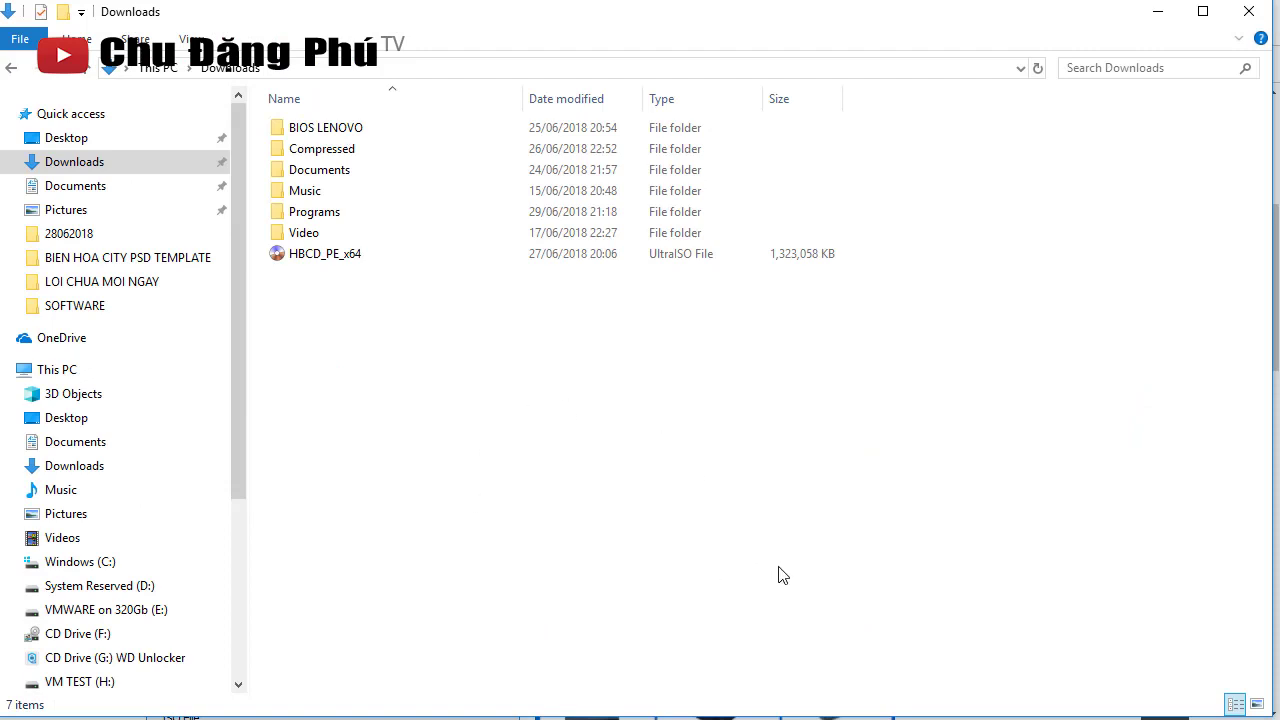
Open the folder containing ISO2USB.exe from the Internet Download Manager list and run the program.
left_click(1055, 715)
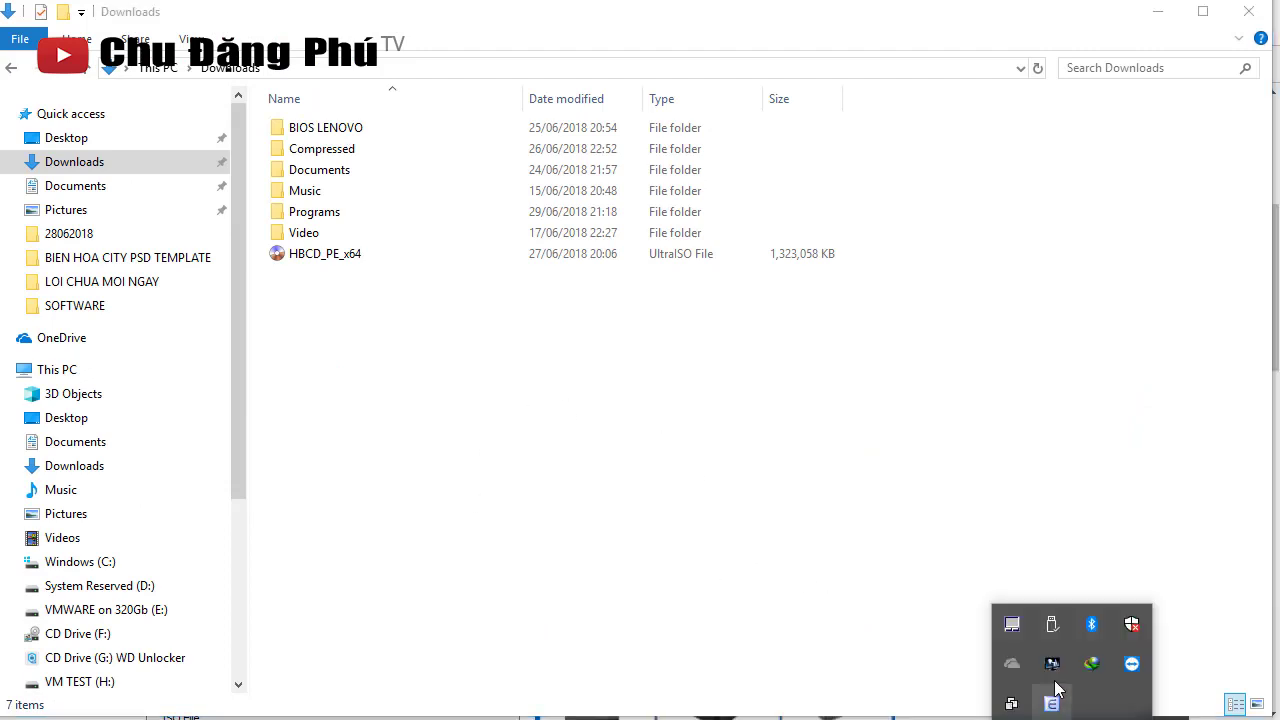
double_click(1052, 663)
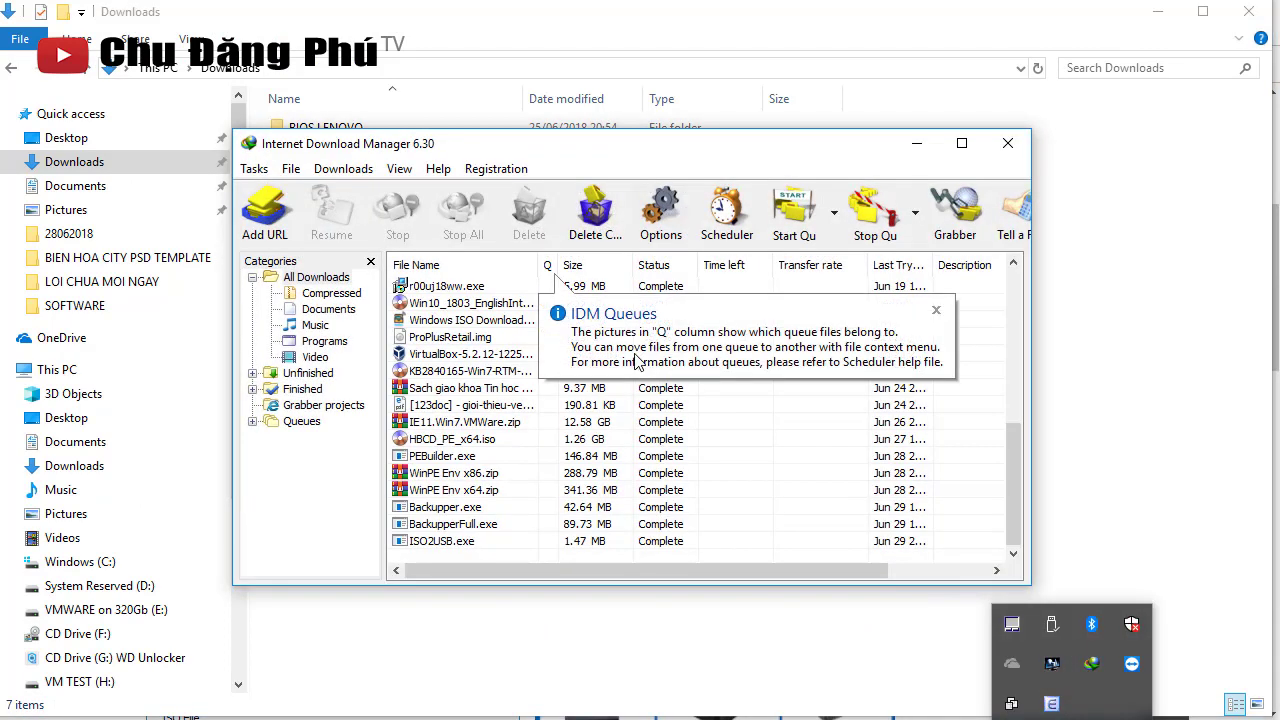
left_click(450, 541)
right_click(465, 543)
left_click(537, 278)
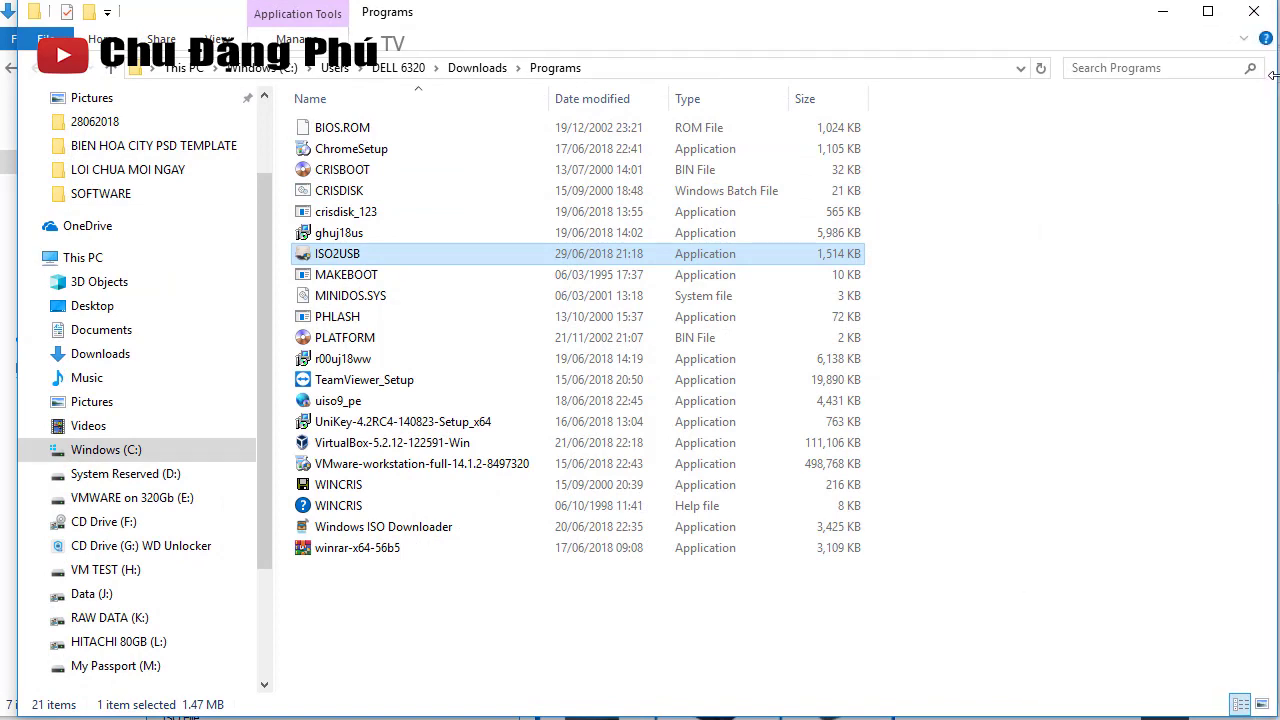
double_click(385, 256)
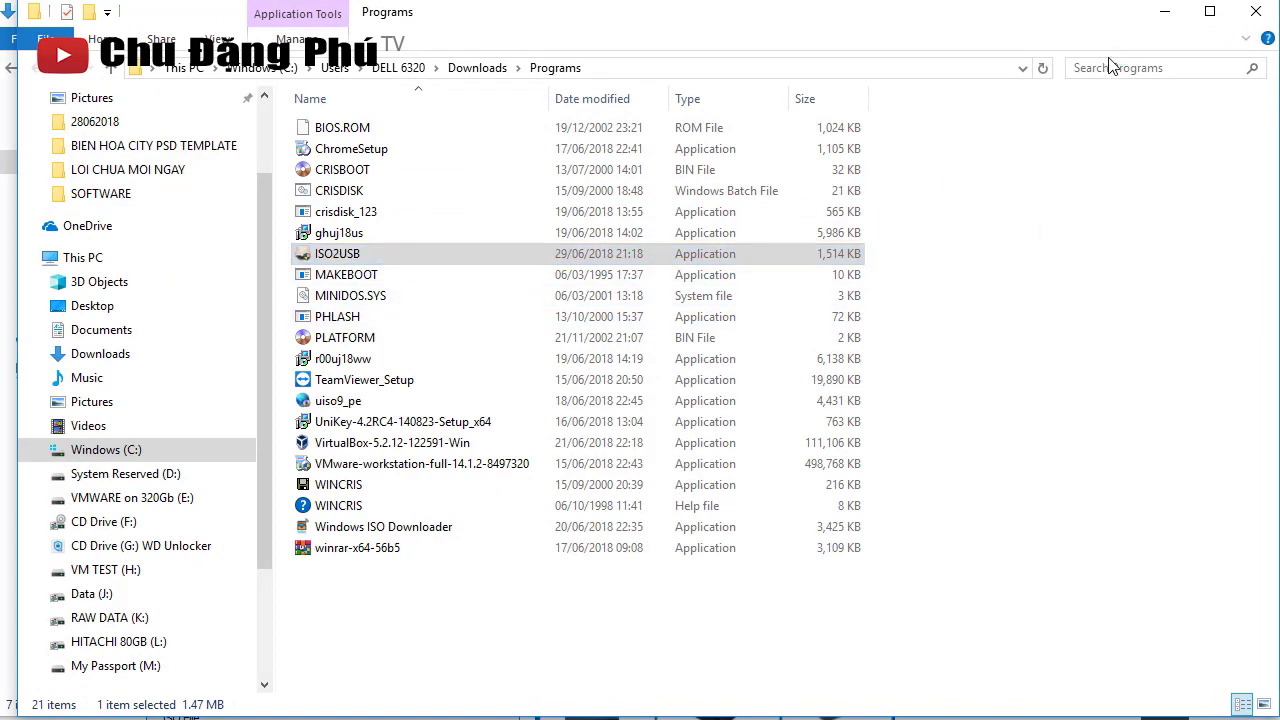
Minimize the Programs folder, close Internet Download Manager, and reposition the ISO2USB window over the Downloads folder.
left_click(1164, 11)
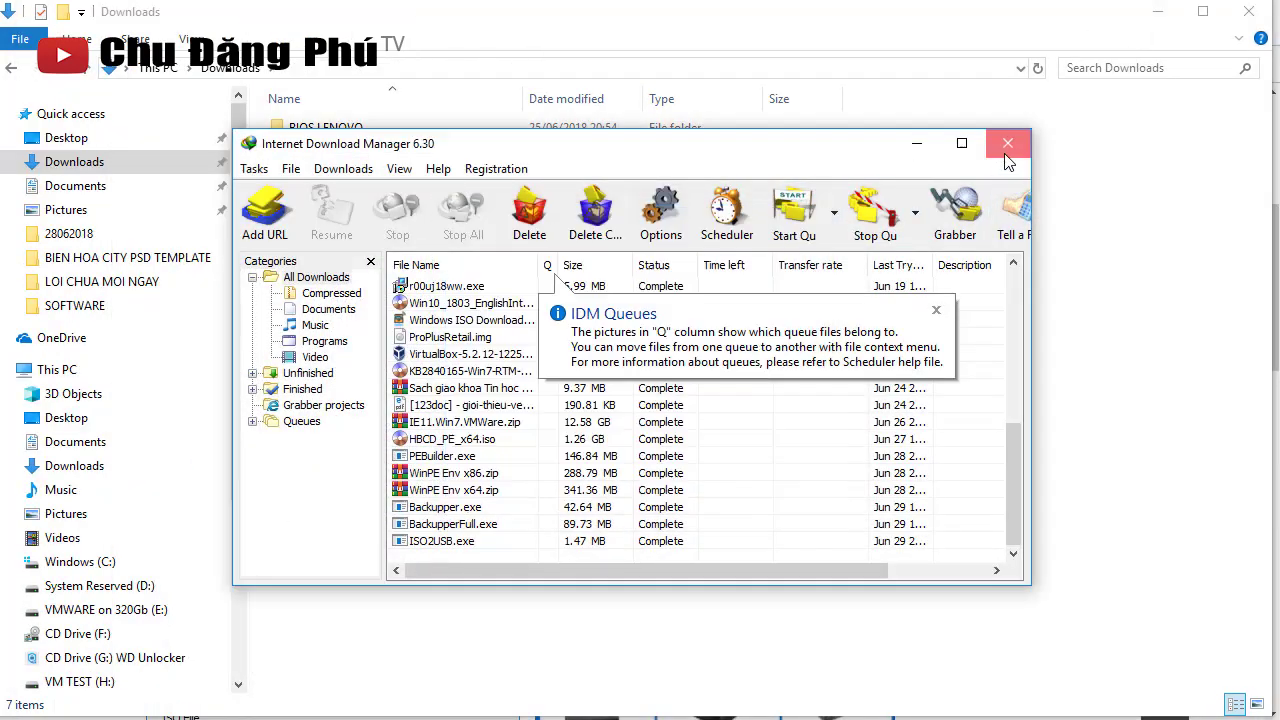
left_click(1007, 143)
left_click_drag(666, 232, 780, 321)
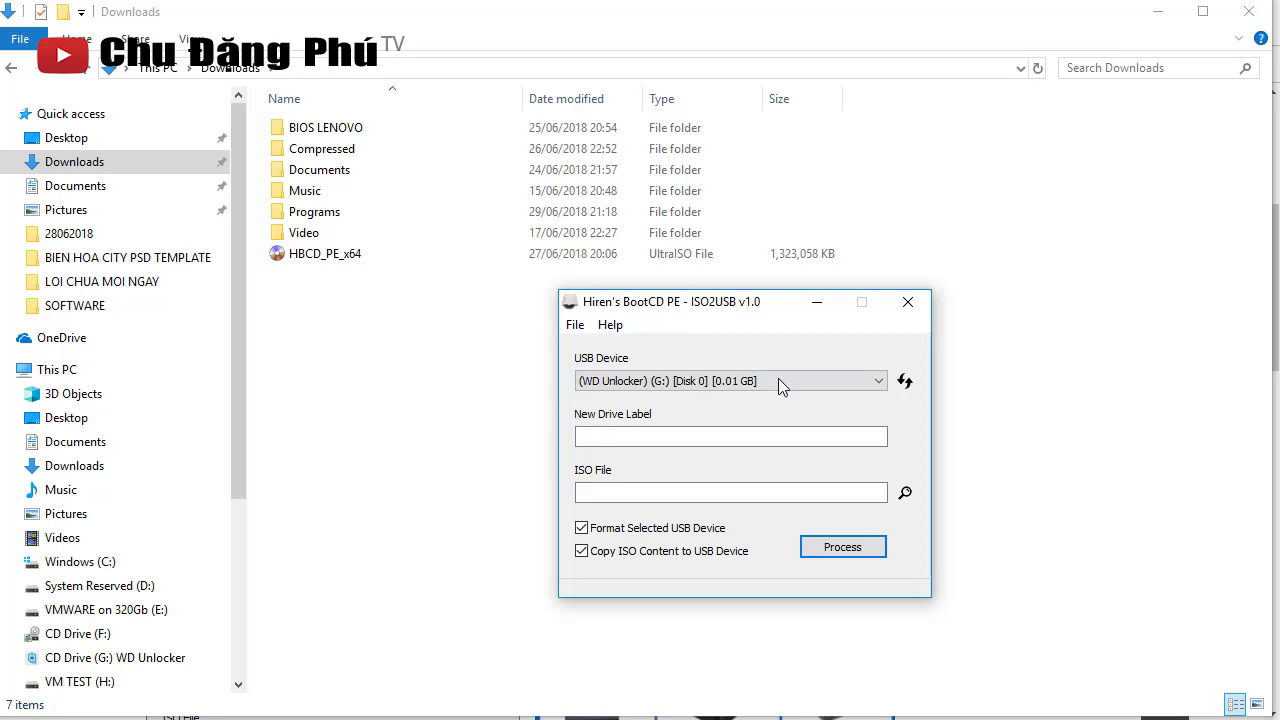
left_click_drag(789, 310, 665, 307)
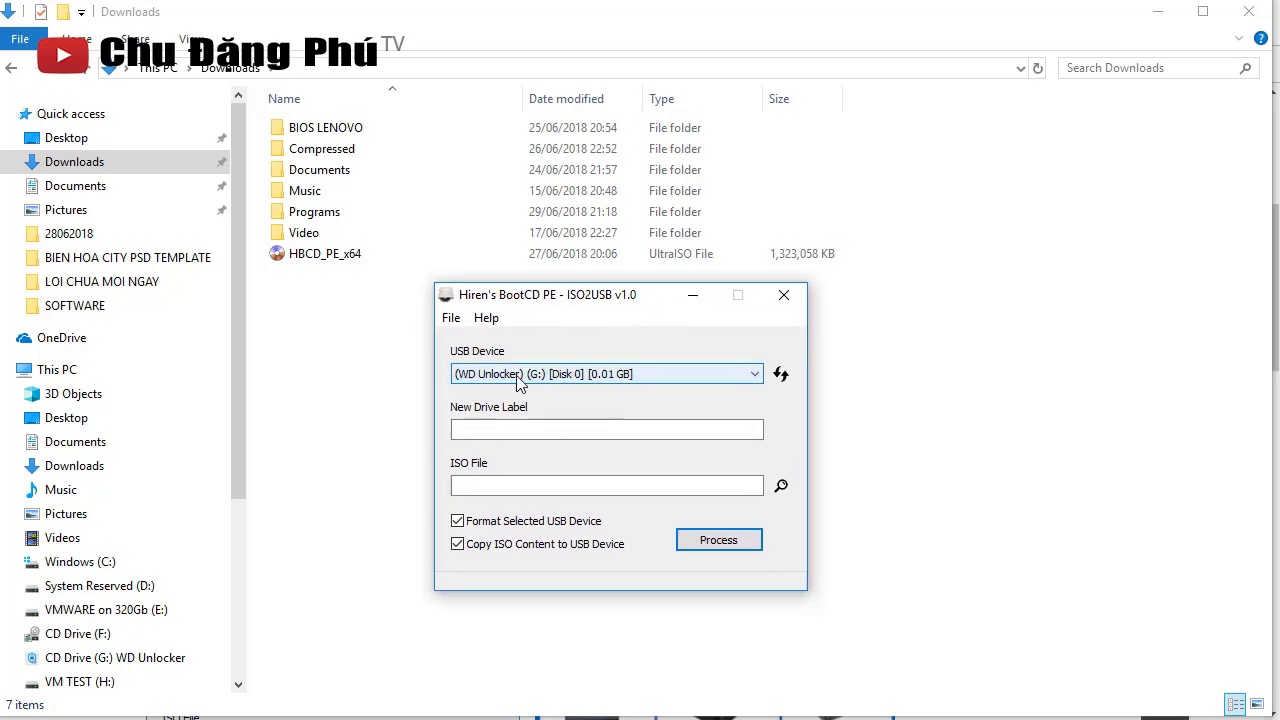
Check the available USB devices, keep WD Unlocker (G:) selected, and set the new drive label to HIRENBOOT.
left_click(600, 378)
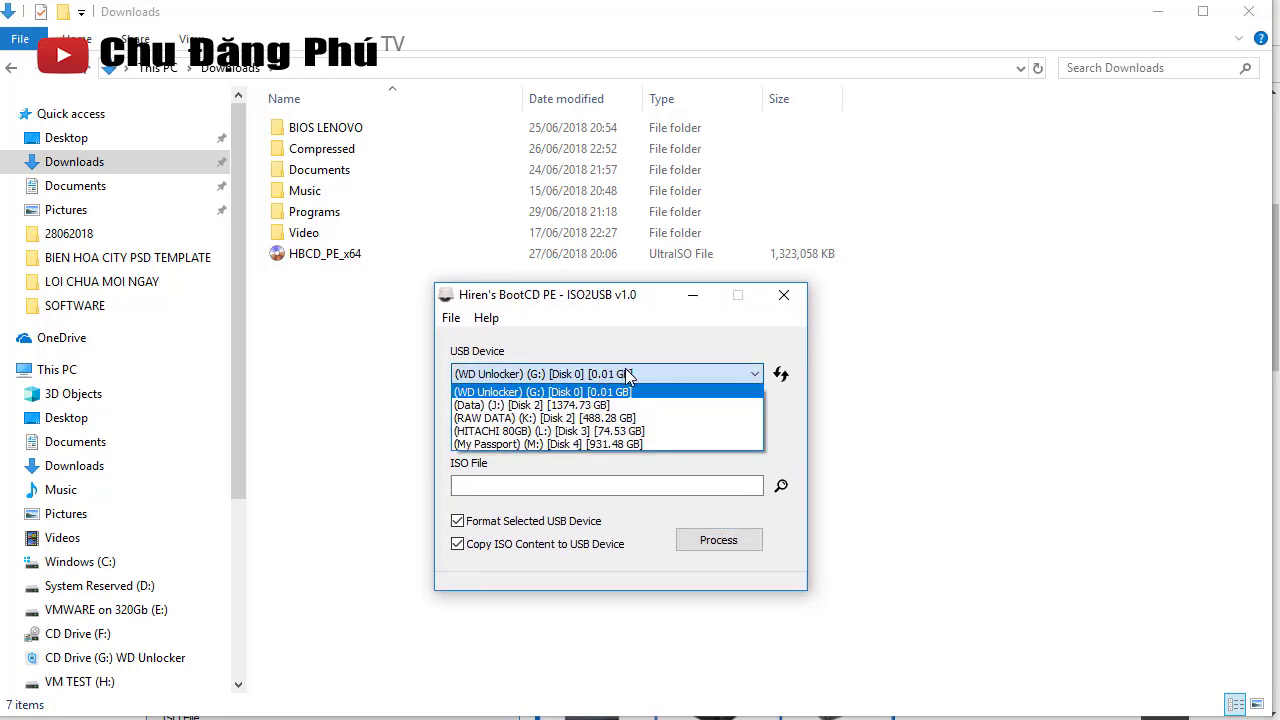
left_click(627, 375)
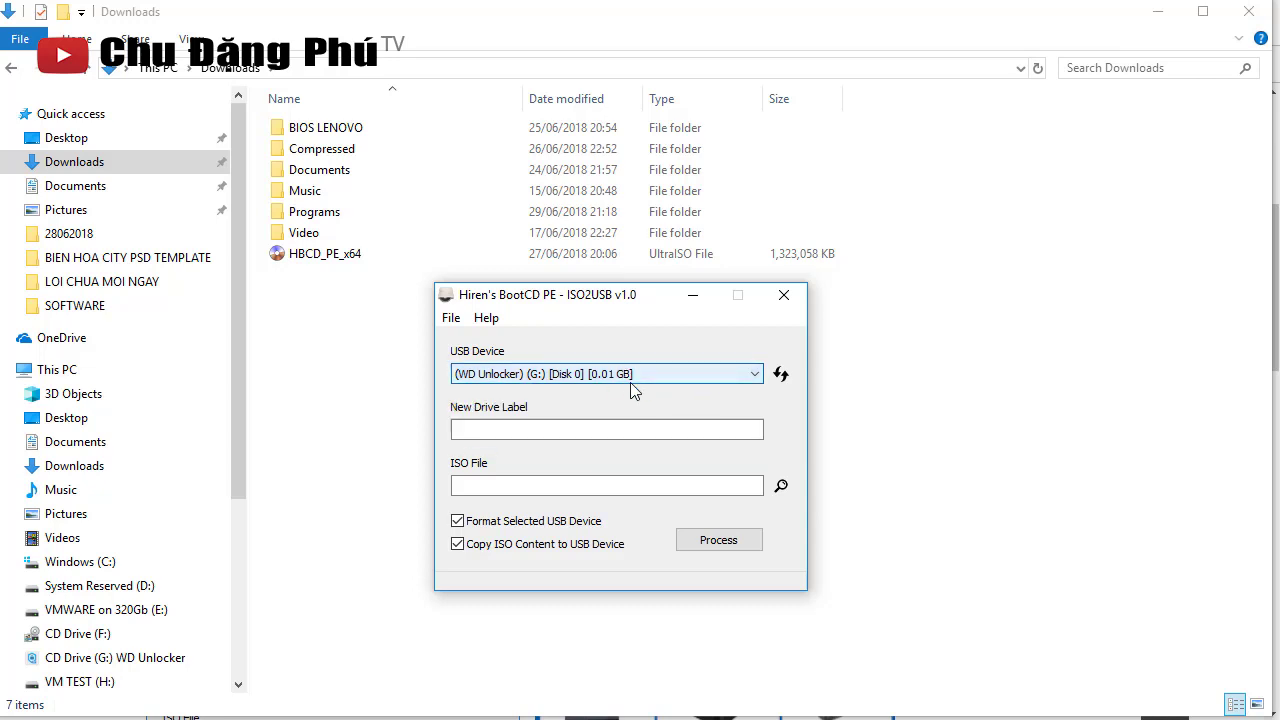
left_click(509, 437)
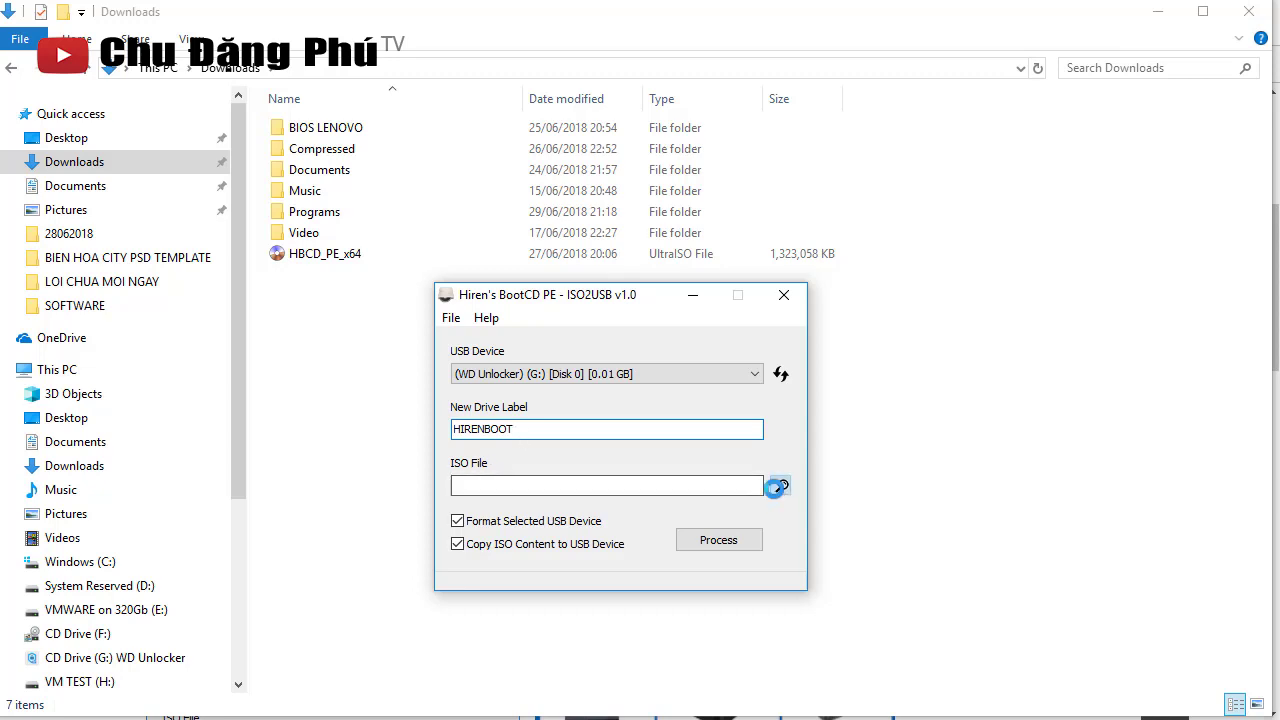
Choose HBCD_PE_x64.iso from the Downloads folder as the ISO file, and close ISO2USB without processing.
left_click(780, 485)
left_click_drag(622, 260, 408, 204)
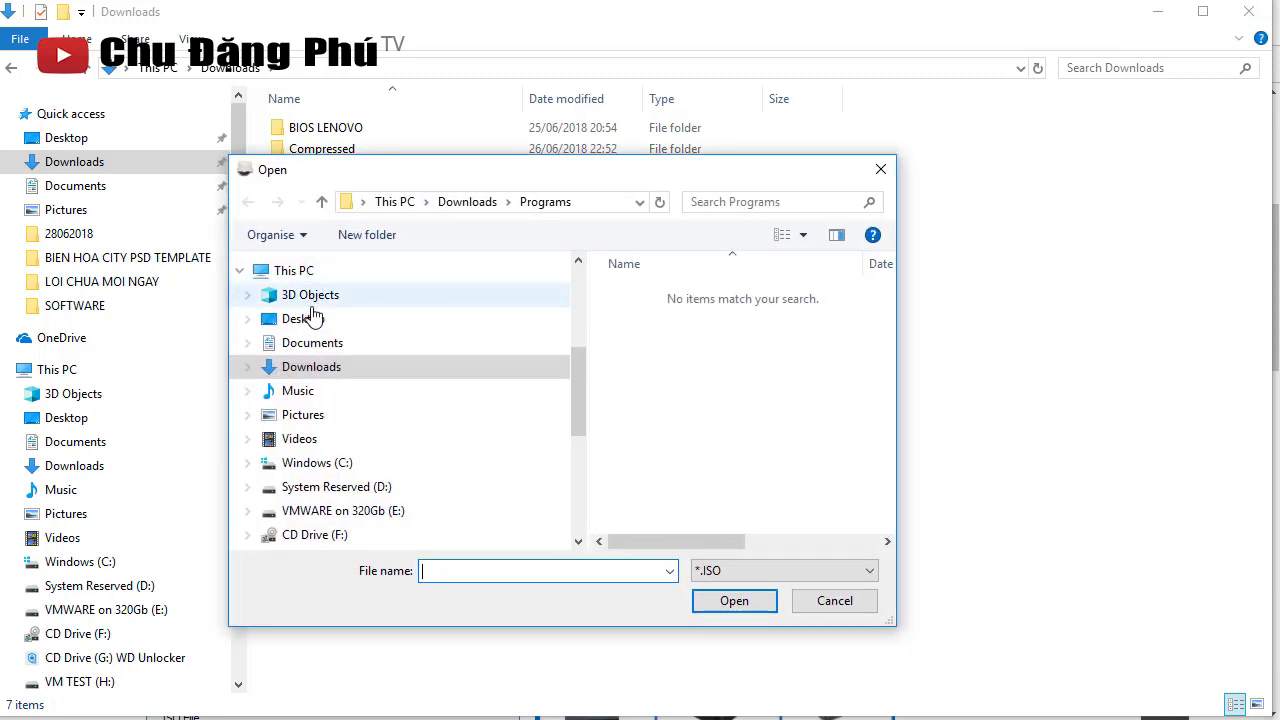
left_click(309, 368)
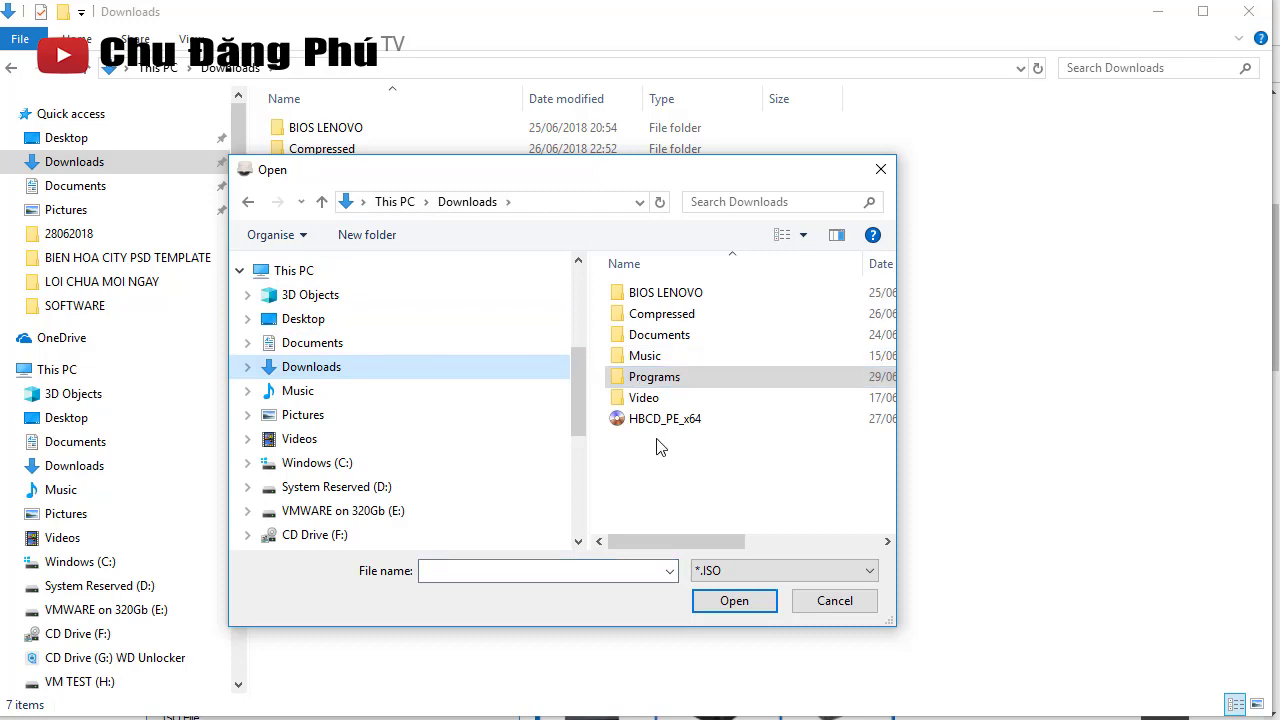
double_click(660, 418)
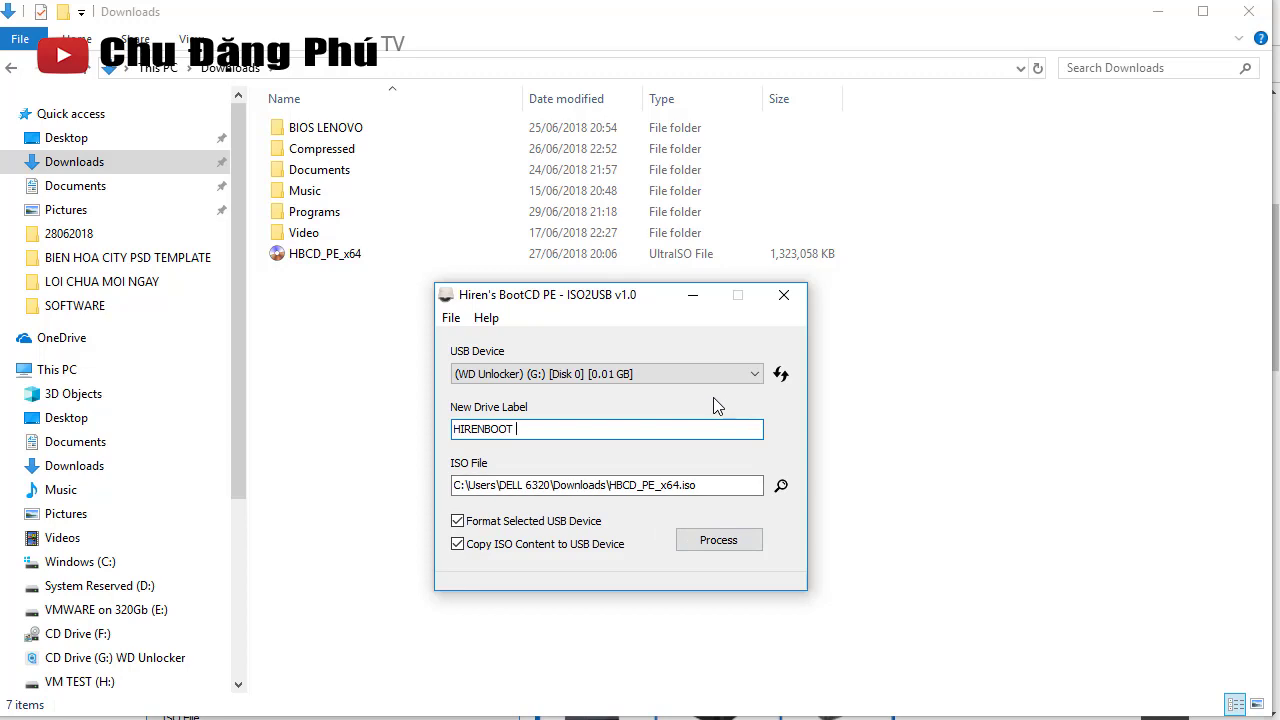
left_click(782, 300)
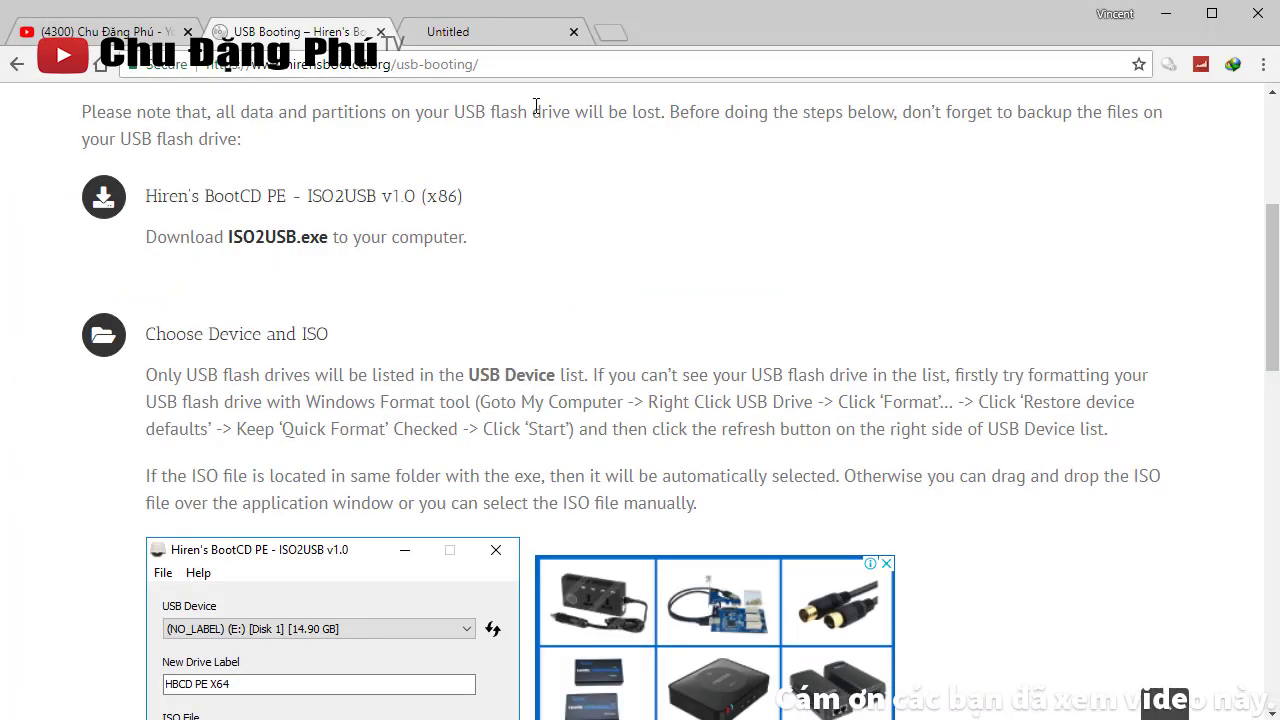
Return to the browser, close the Untitled tab, and open the Hiren's BootCD PE Burning page.
left_click(573, 33)
scroll(501, 261, "up", 4)
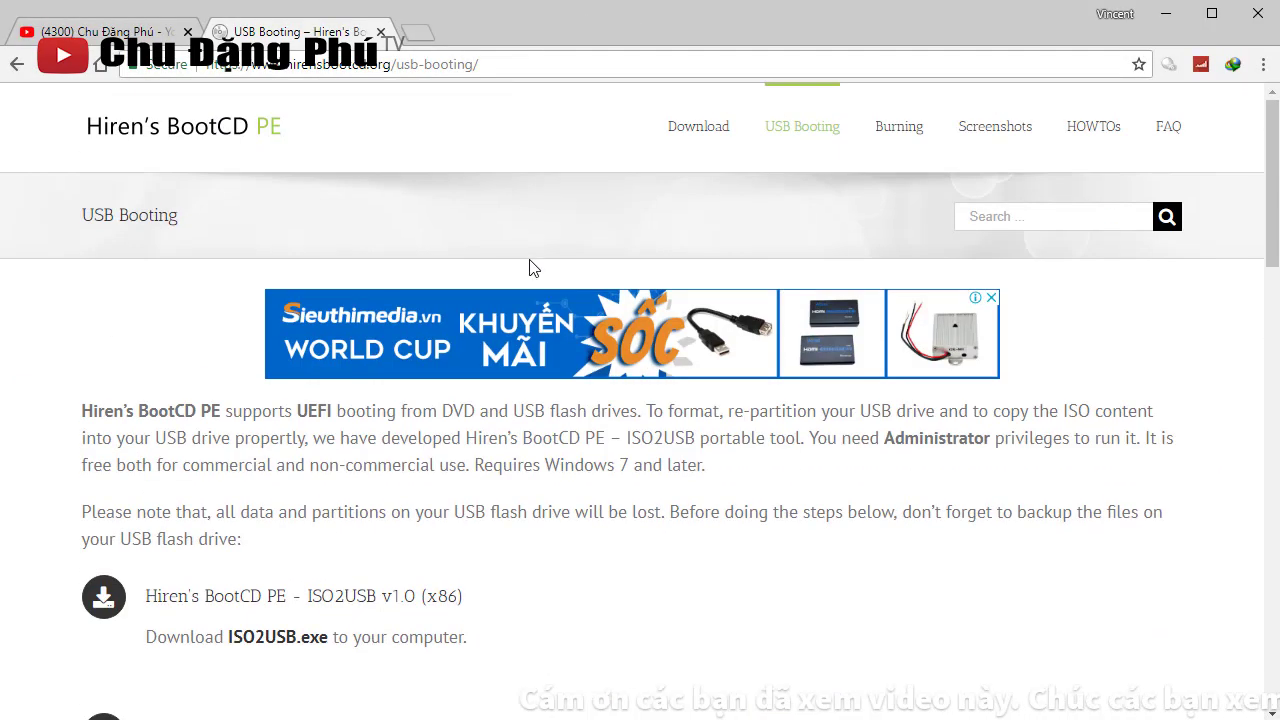
left_click(902, 140)
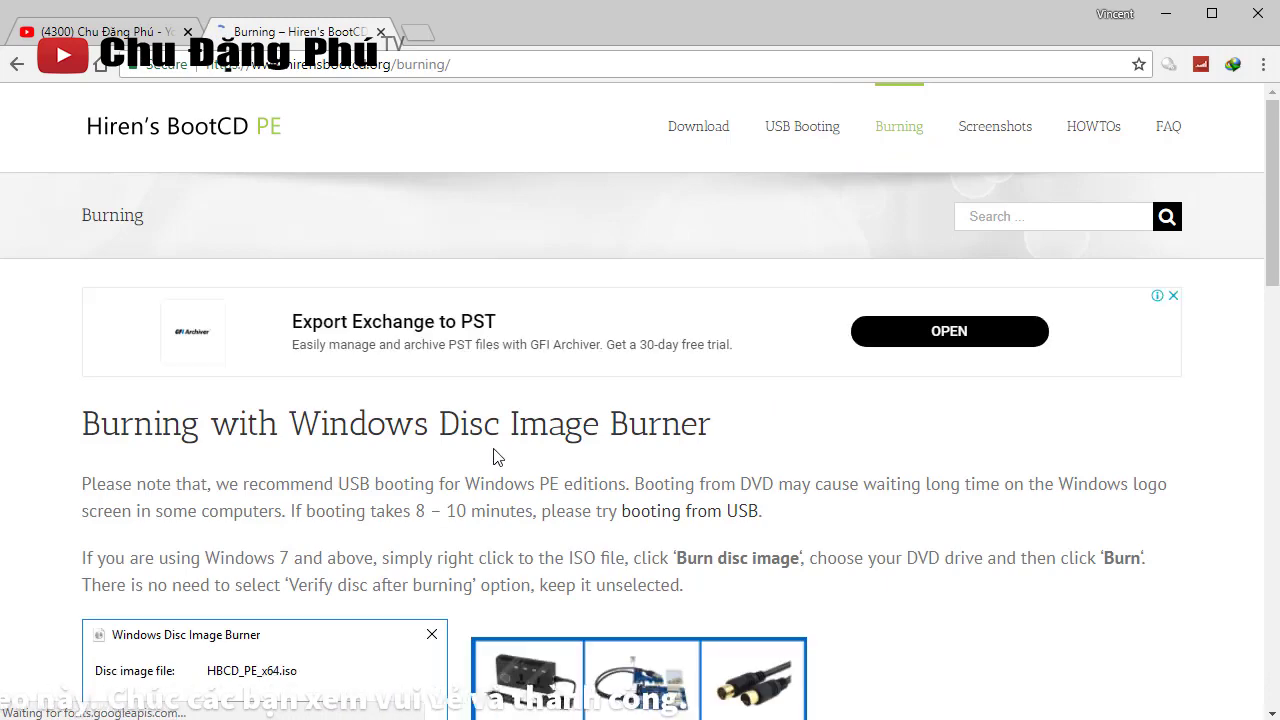
Review the disc burning instructions for Windows Disc Image Burner and CDBurnerXP, and minimize the browser.
scroll(493, 455, "down", 3)
scroll(497, 450, "down", 1)
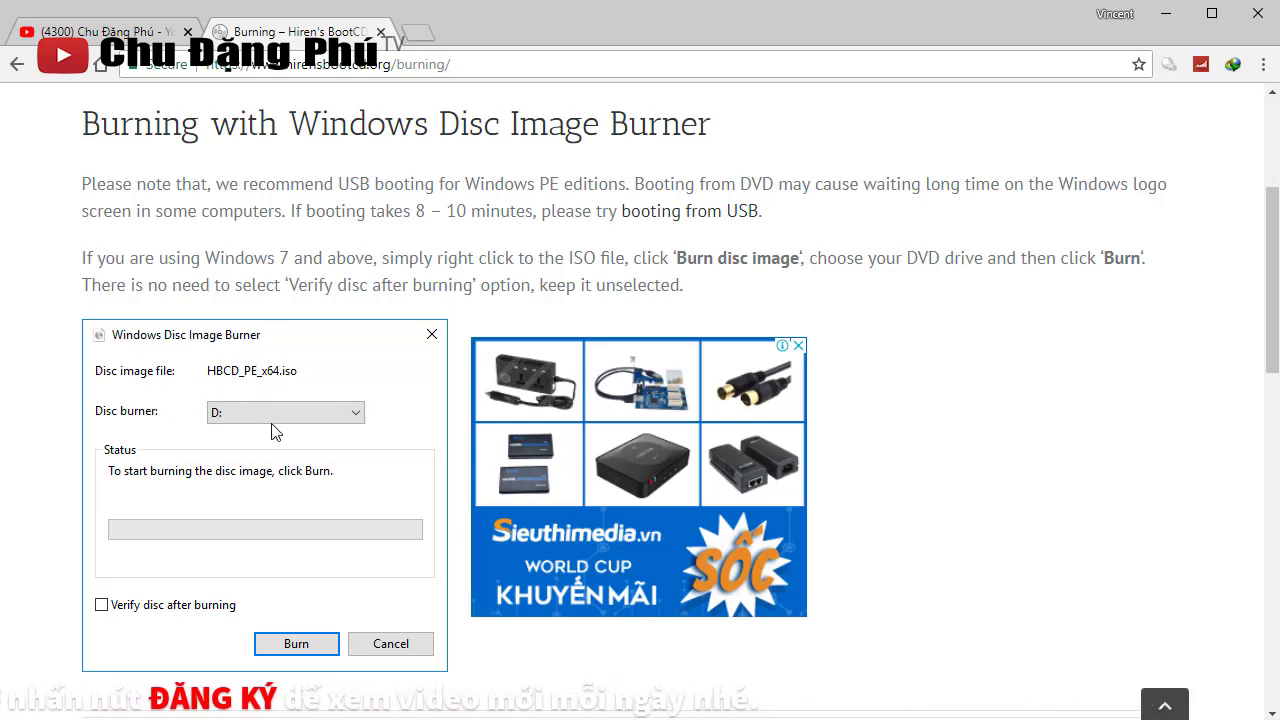
scroll(290, 630, "down", 3)
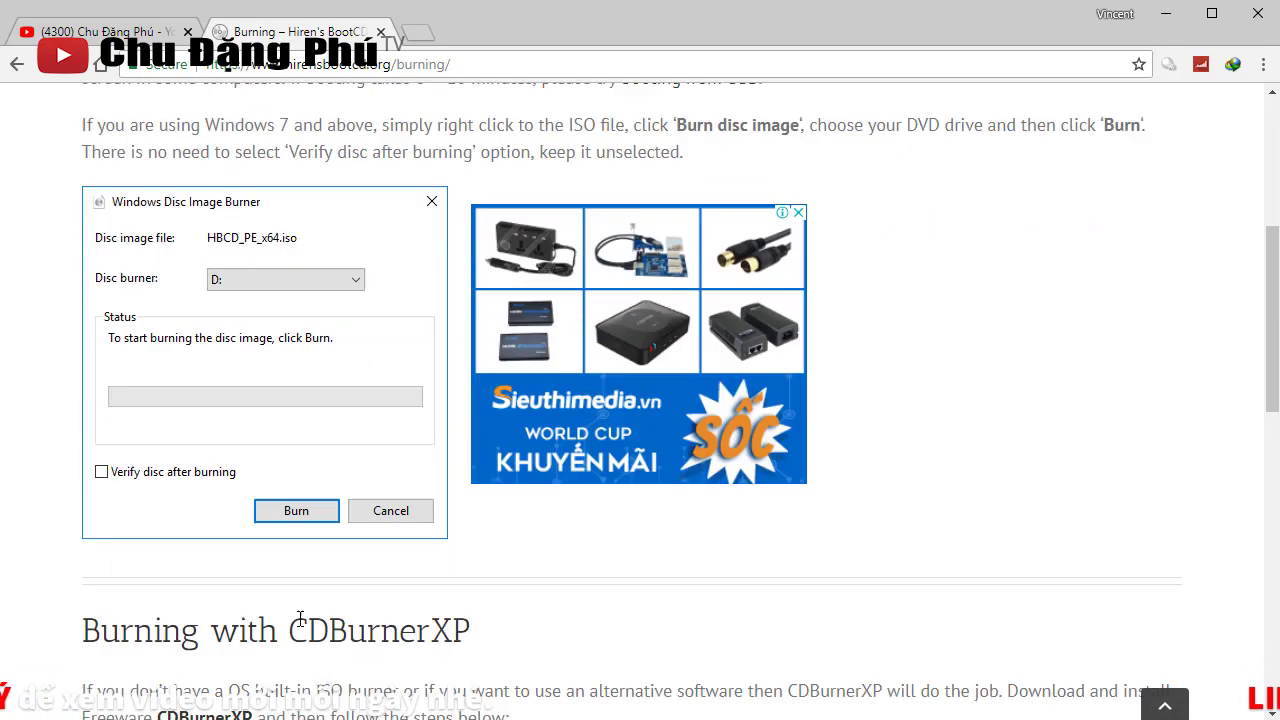
scroll(335, 575, "down", 2)
scroll(347, 563, "down", 1)
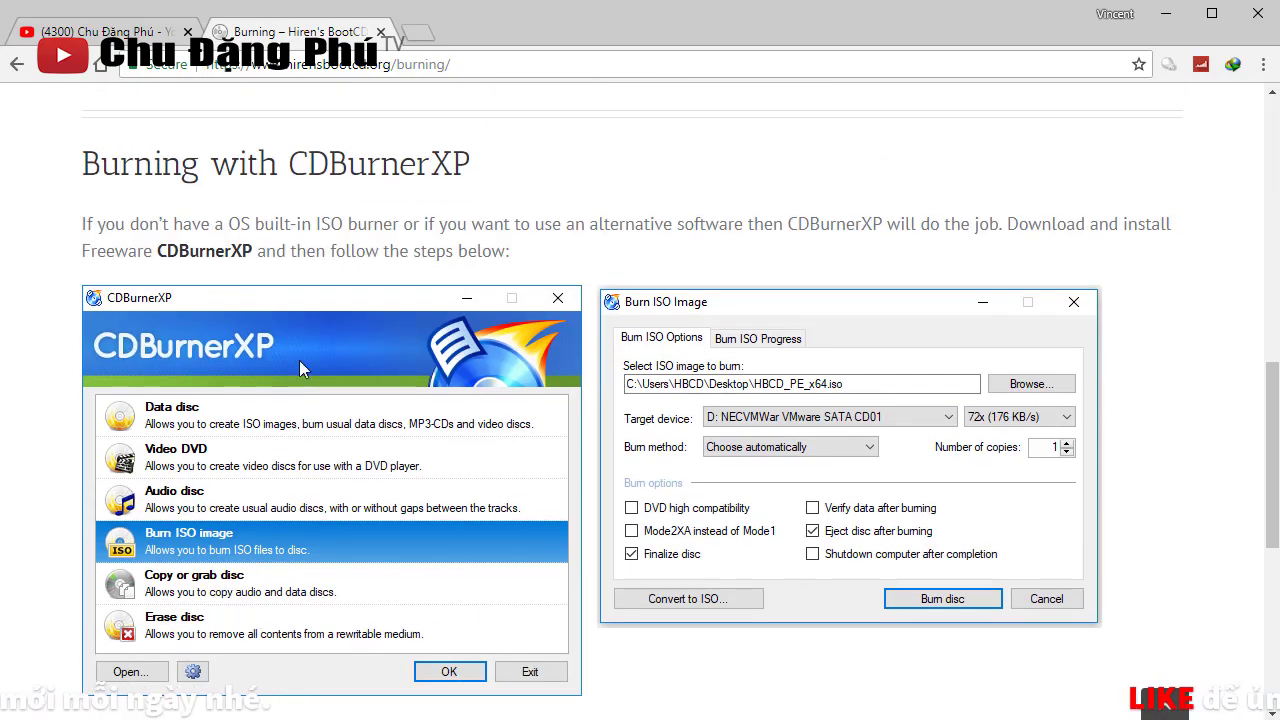
scroll(390, 447, "up", 6)
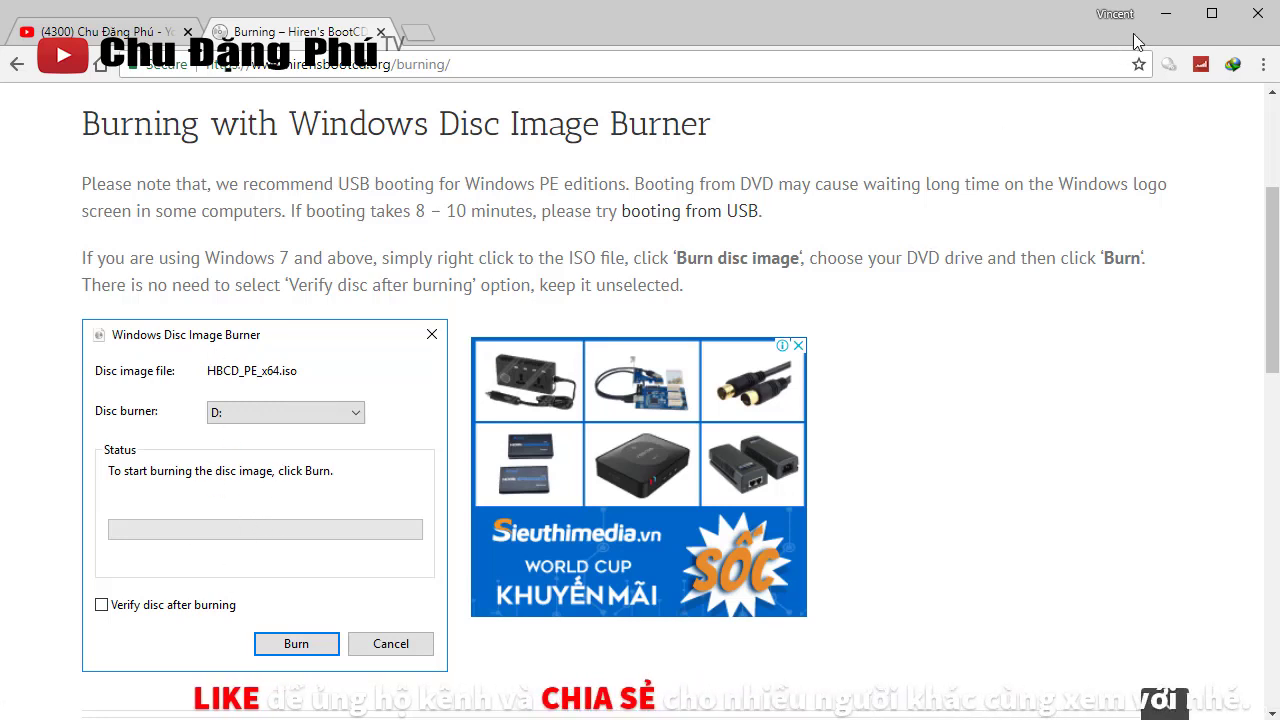
left_click(1164, 16)
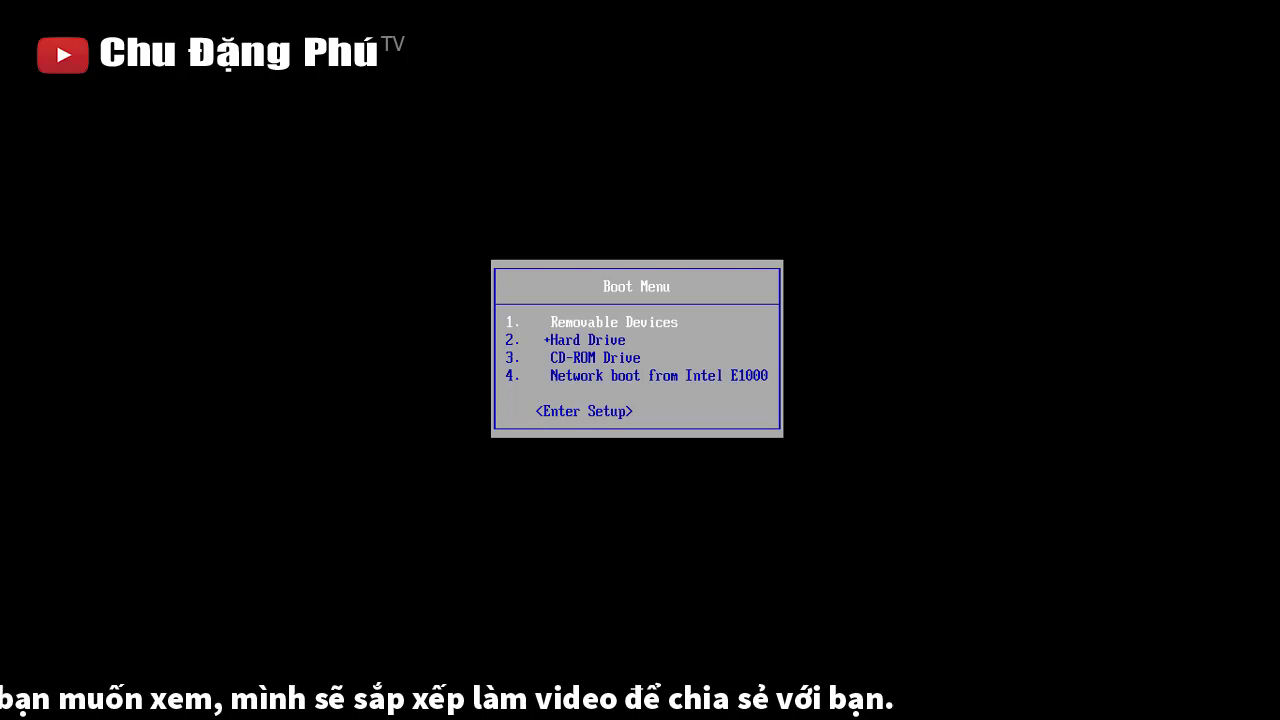
Boot the virtual machine from the CD-ROM Drive in the Boot Menu.
key("Down")
key("Down")
key("Return")
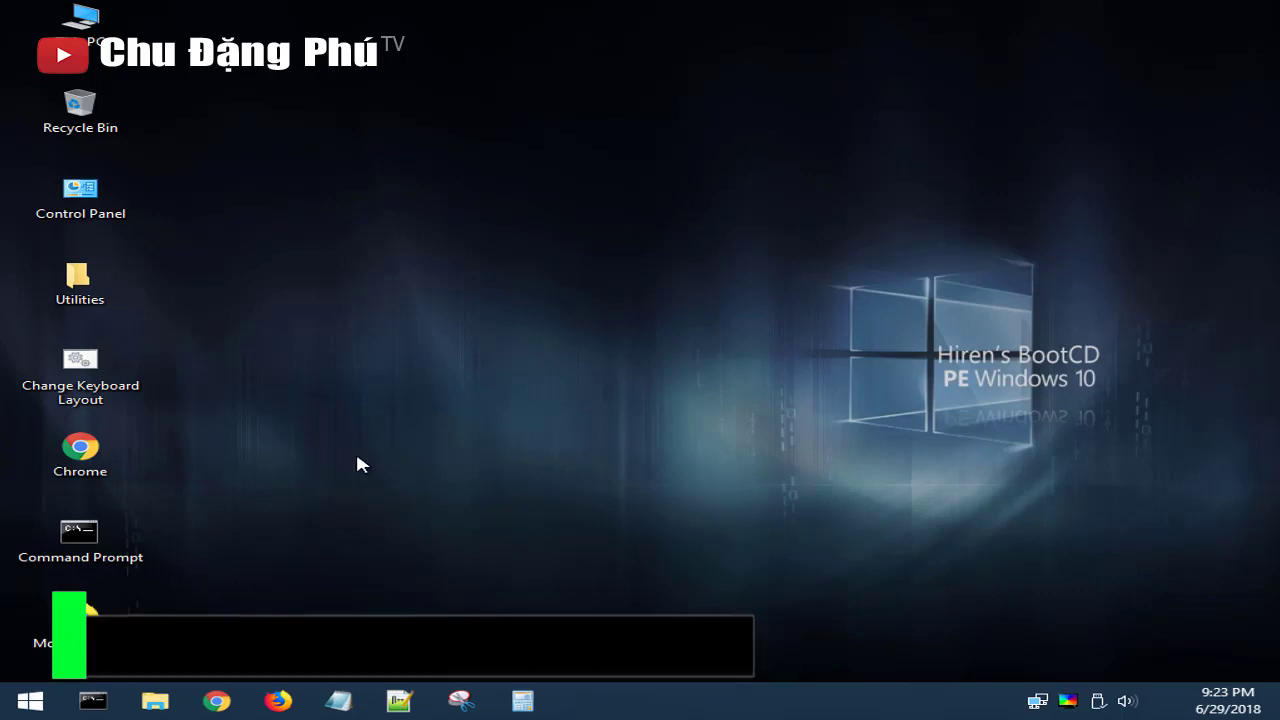
Open This PC in the Hiren's BootCD PE desktop to examine the available drives.
double_click(88, 40)
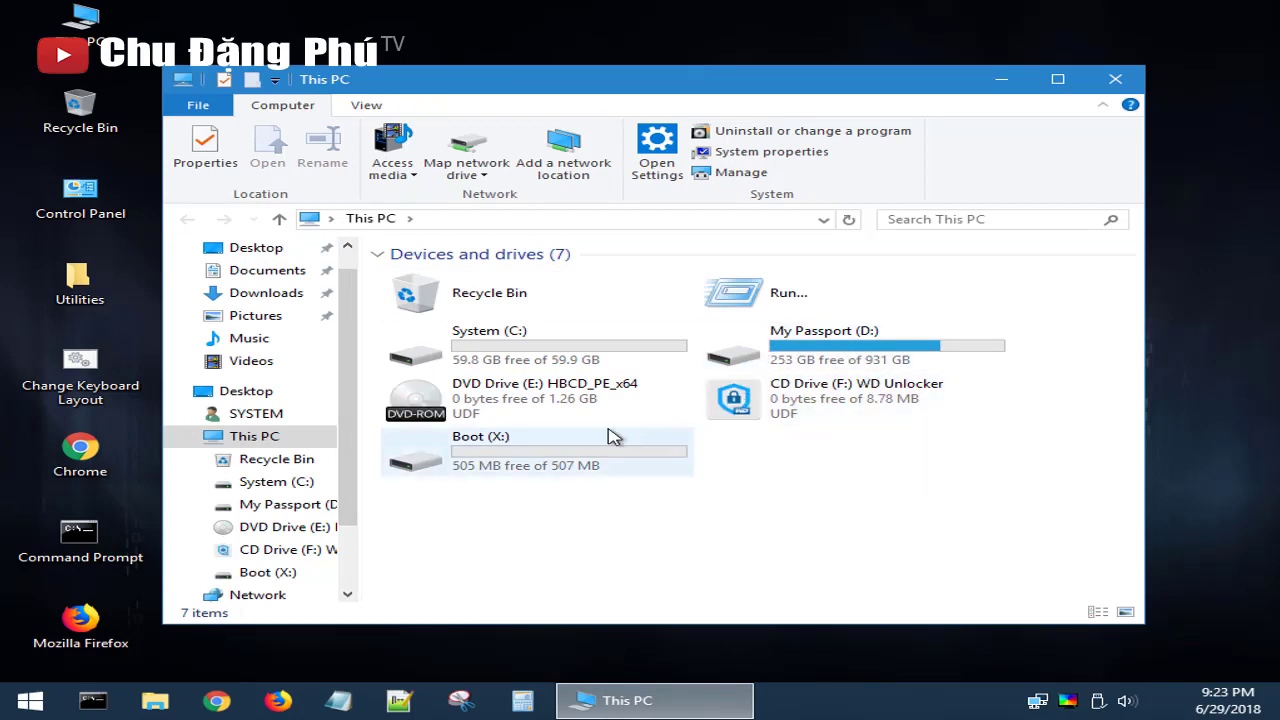
Find Win10_1803_EnglishInternational_x64.iso on the My Passport (D:) drive and mount it.
double_click(862, 345)
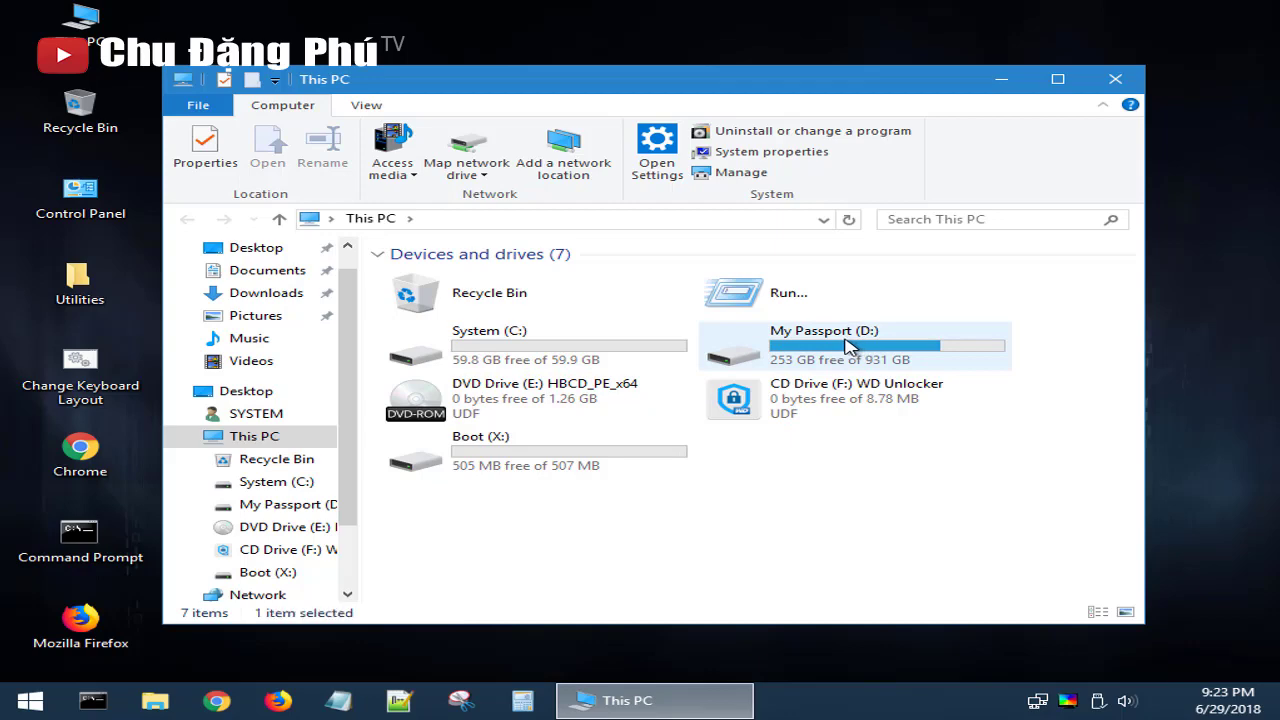
scroll(610, 450, "down", 3)
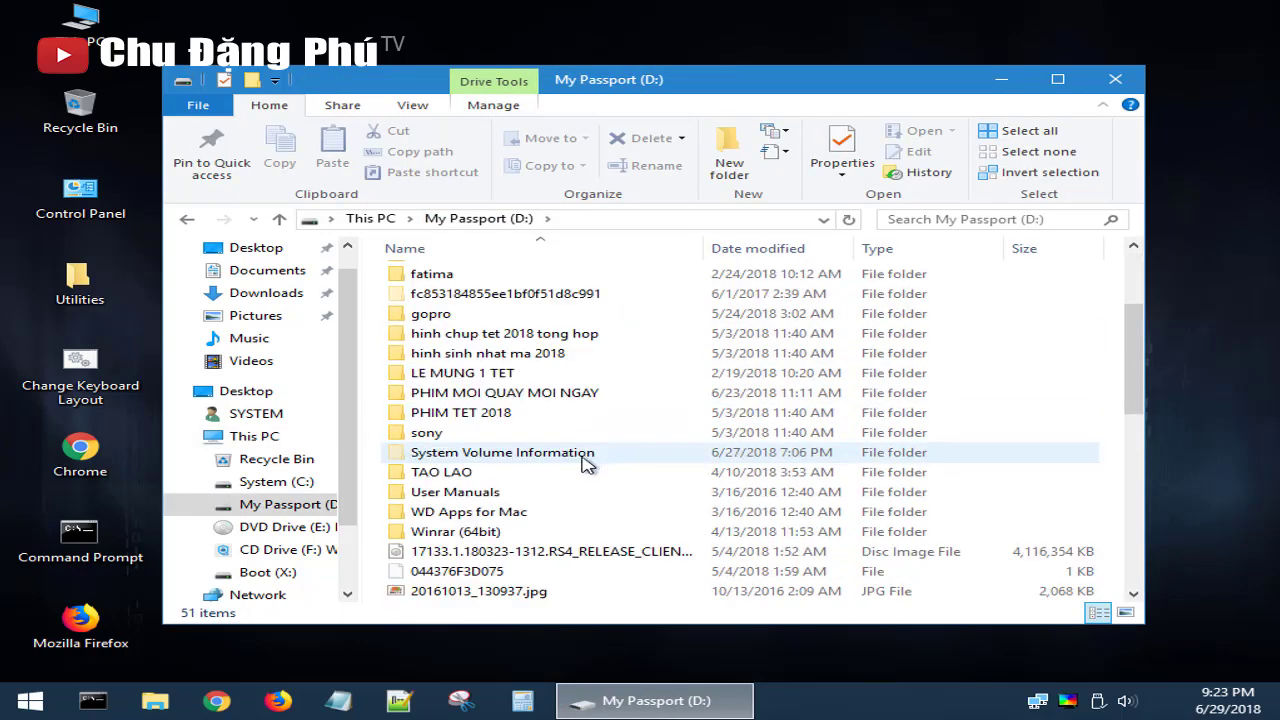
scroll(586, 462, "down", 6)
scroll(585, 478, "down", 3)
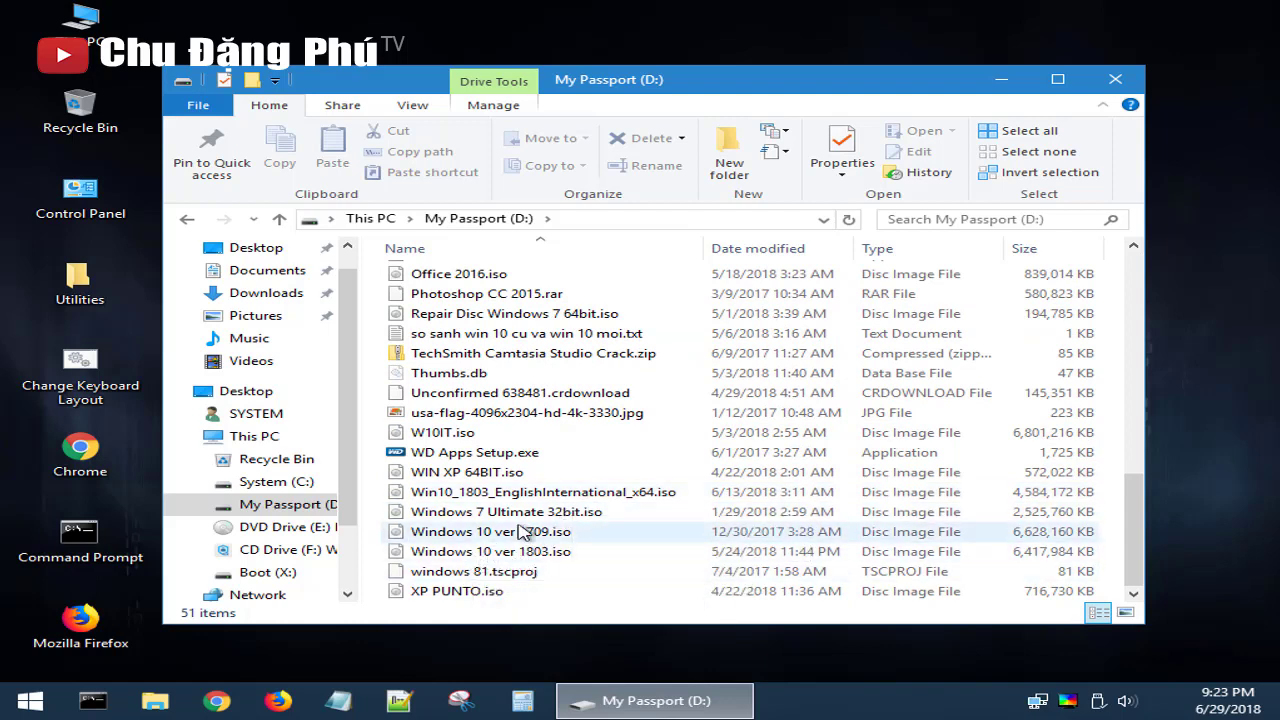
left_click(522, 494)
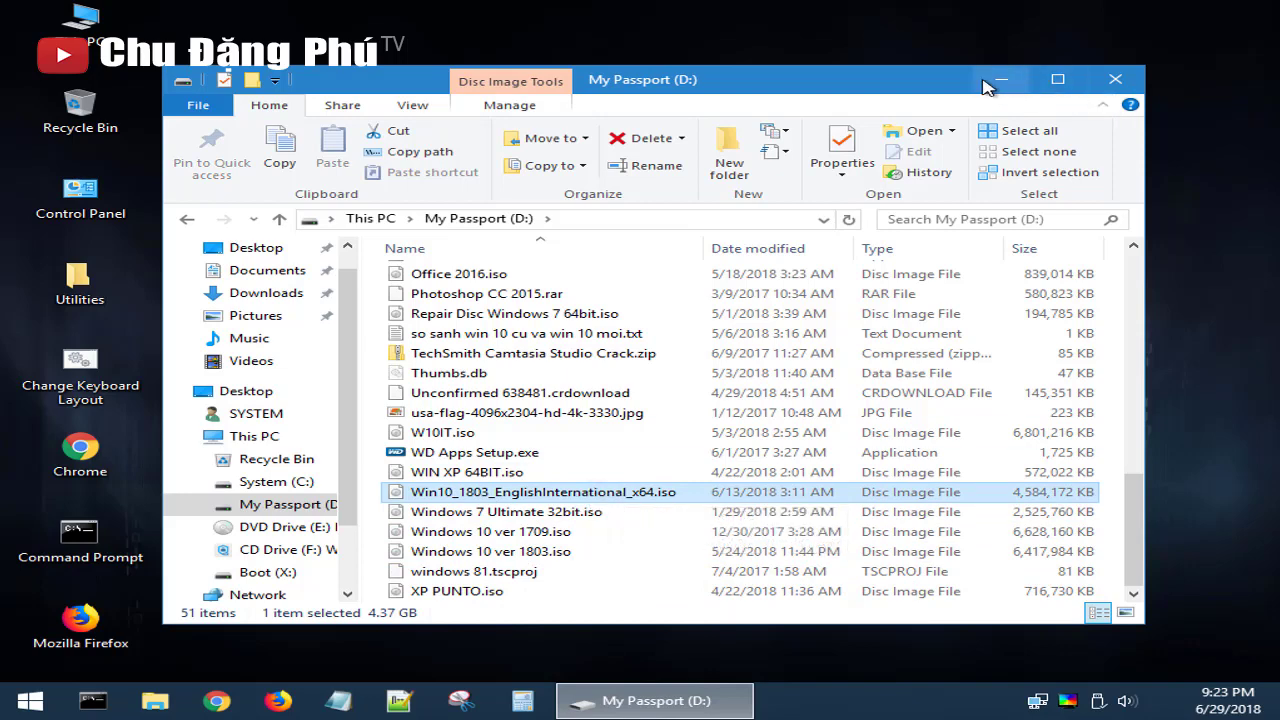
left_click(1001, 84)
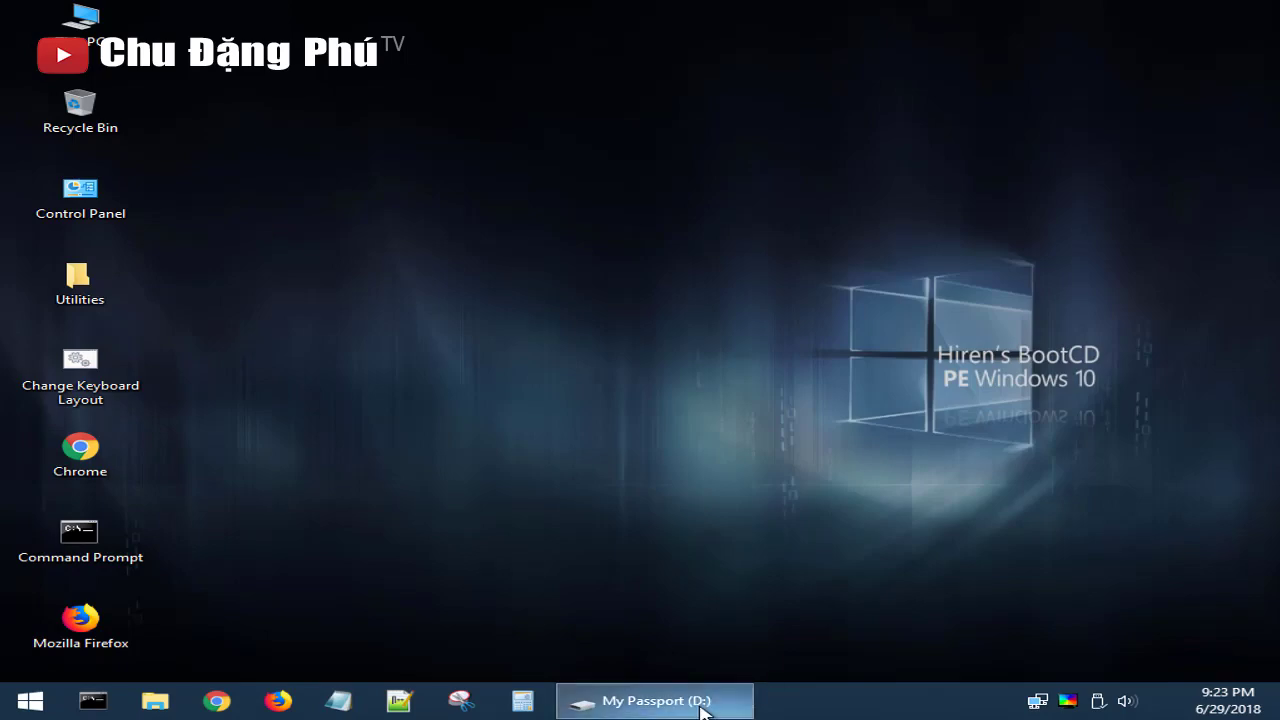
left_click(655, 700)
right_click(498, 492)
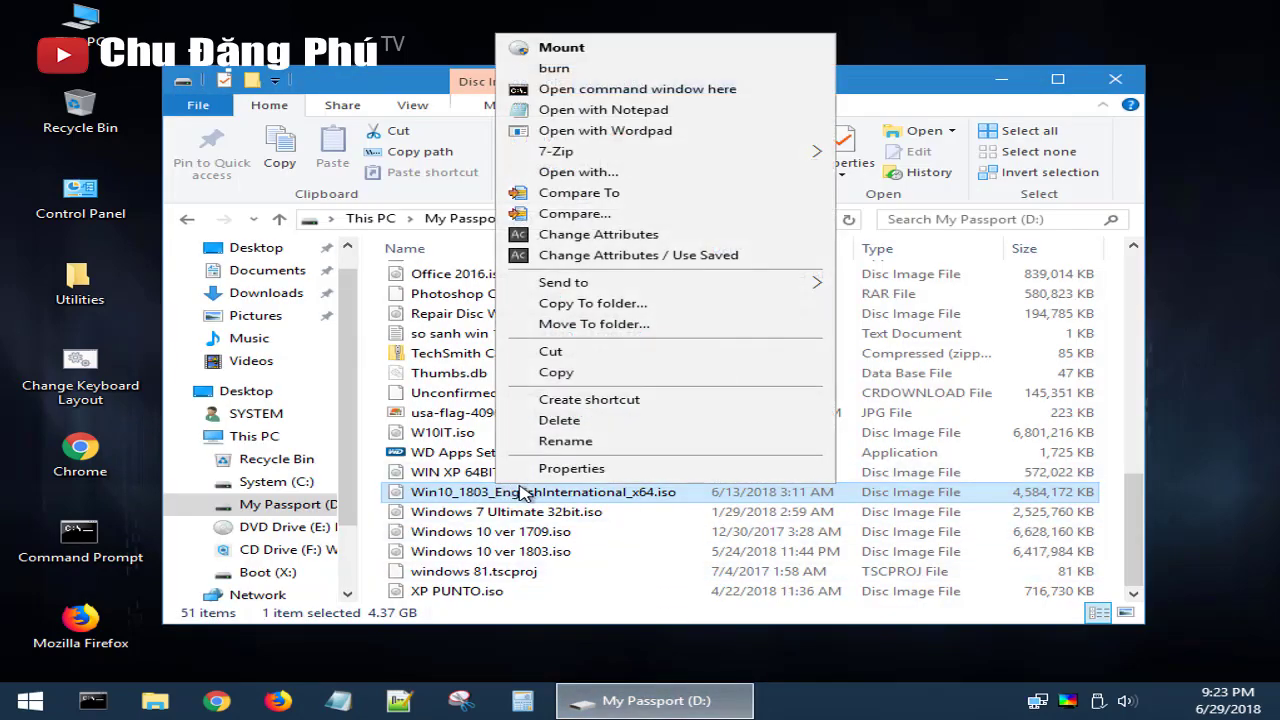
left_click(565, 47)
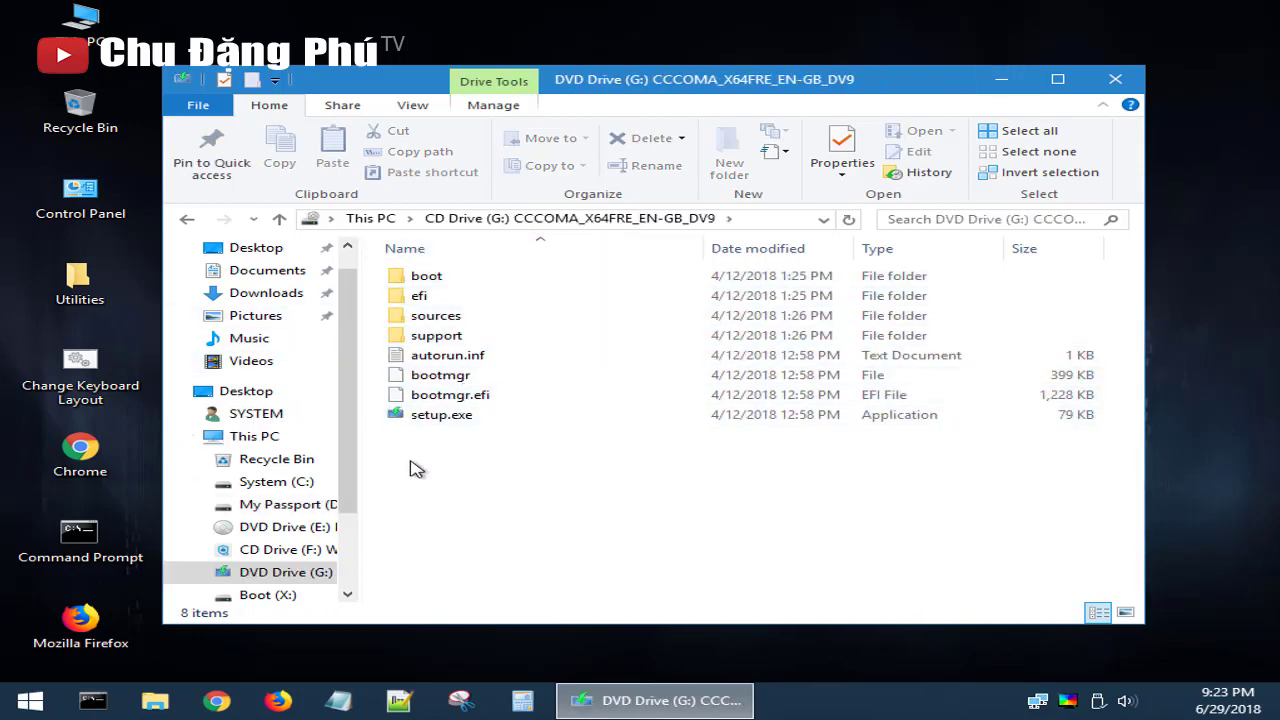
Run setup.exe from the mounted image and start the Windows installation with the English (United Kingdom) language settings.
double_click(480, 424)
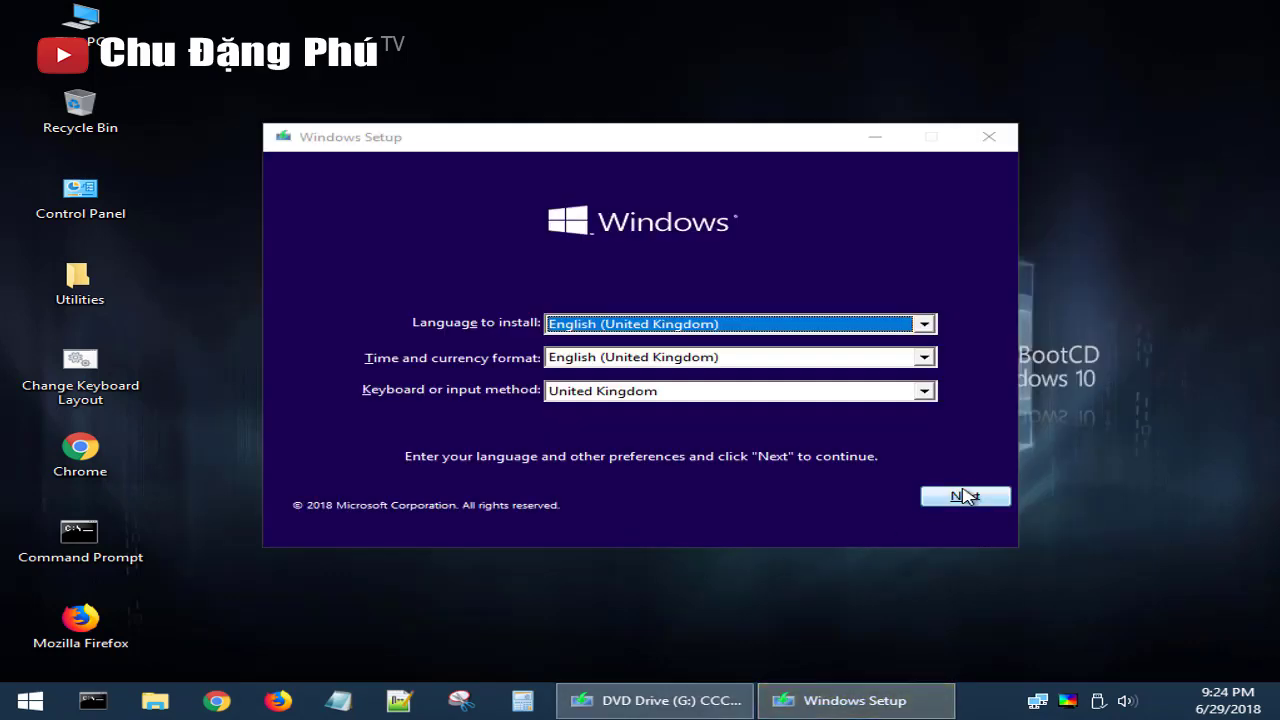
left_click(965, 494)
left_click(686, 346)
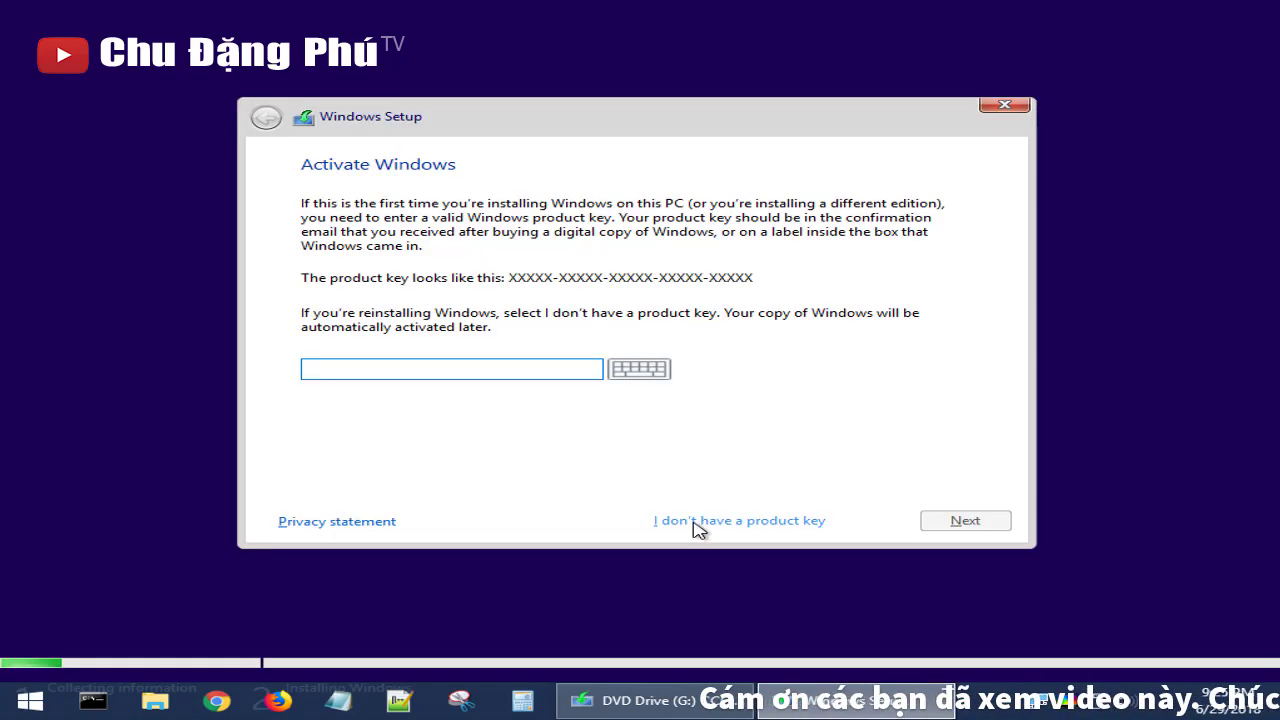
Skip the product key entry and choose Windows 10 Pro as the operating system to install.
left_click(662, 521)
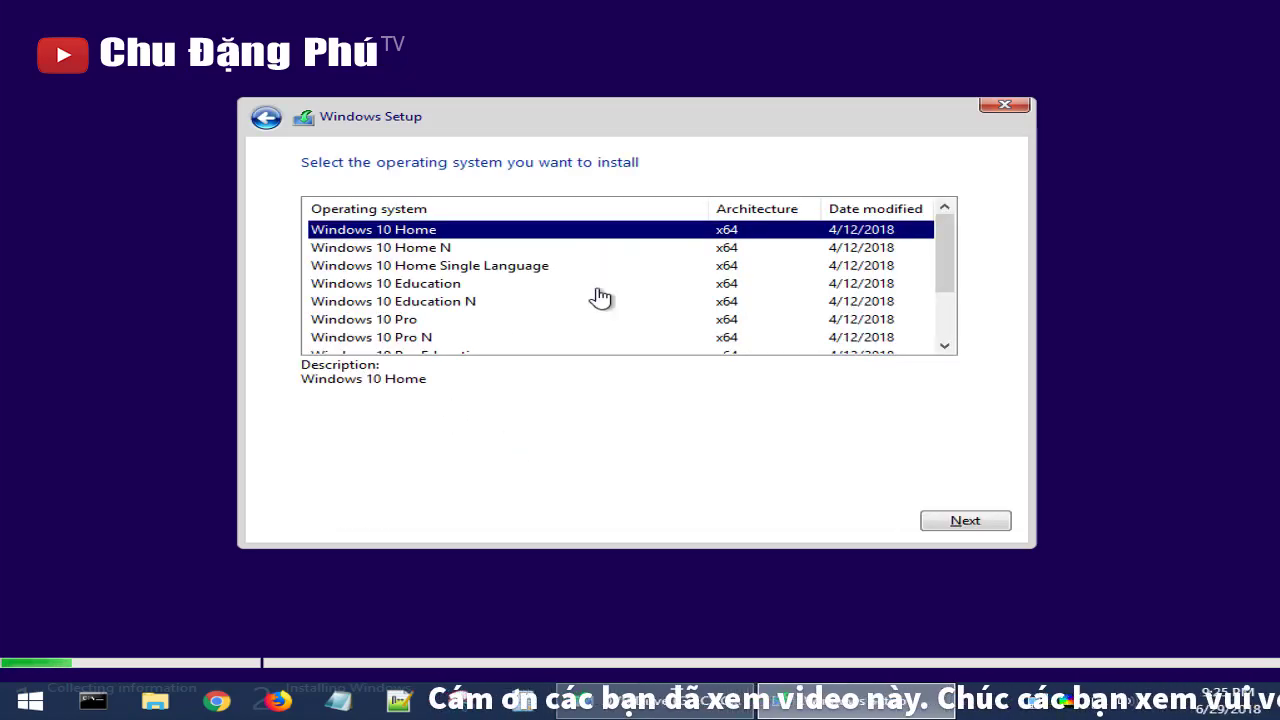
left_click_drag(951, 257, 948, 320)
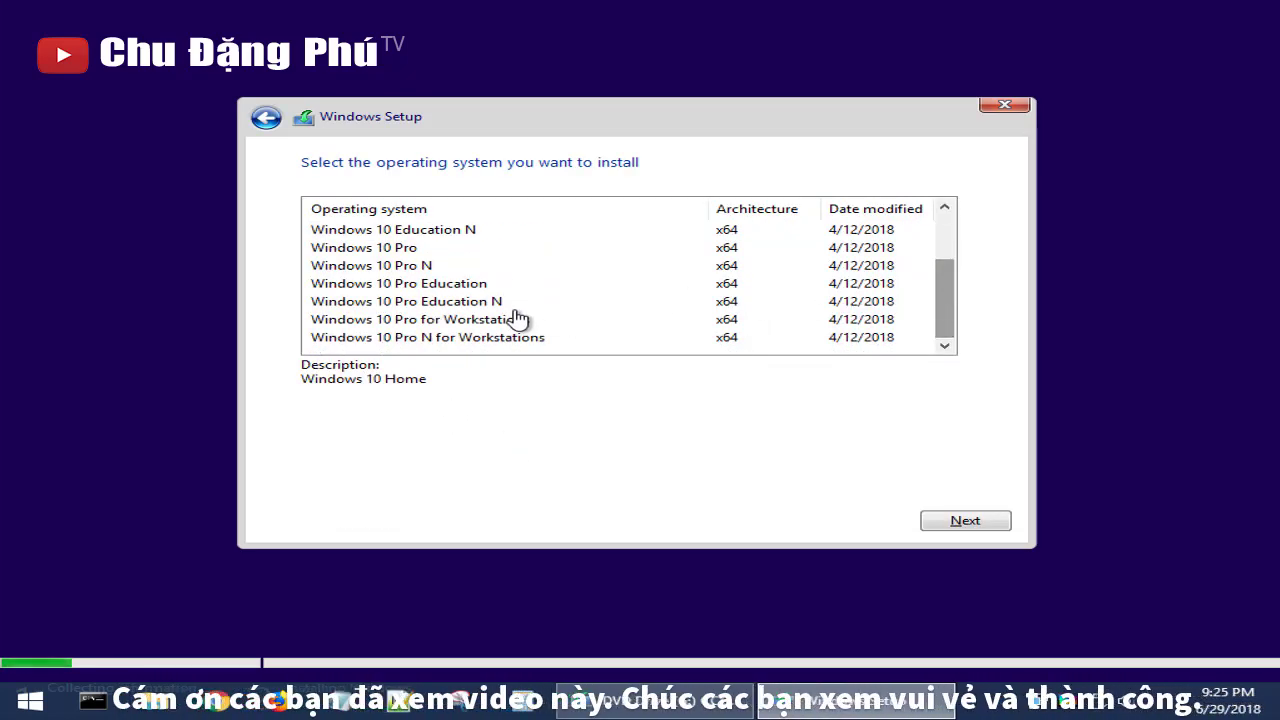
left_click(380, 249)
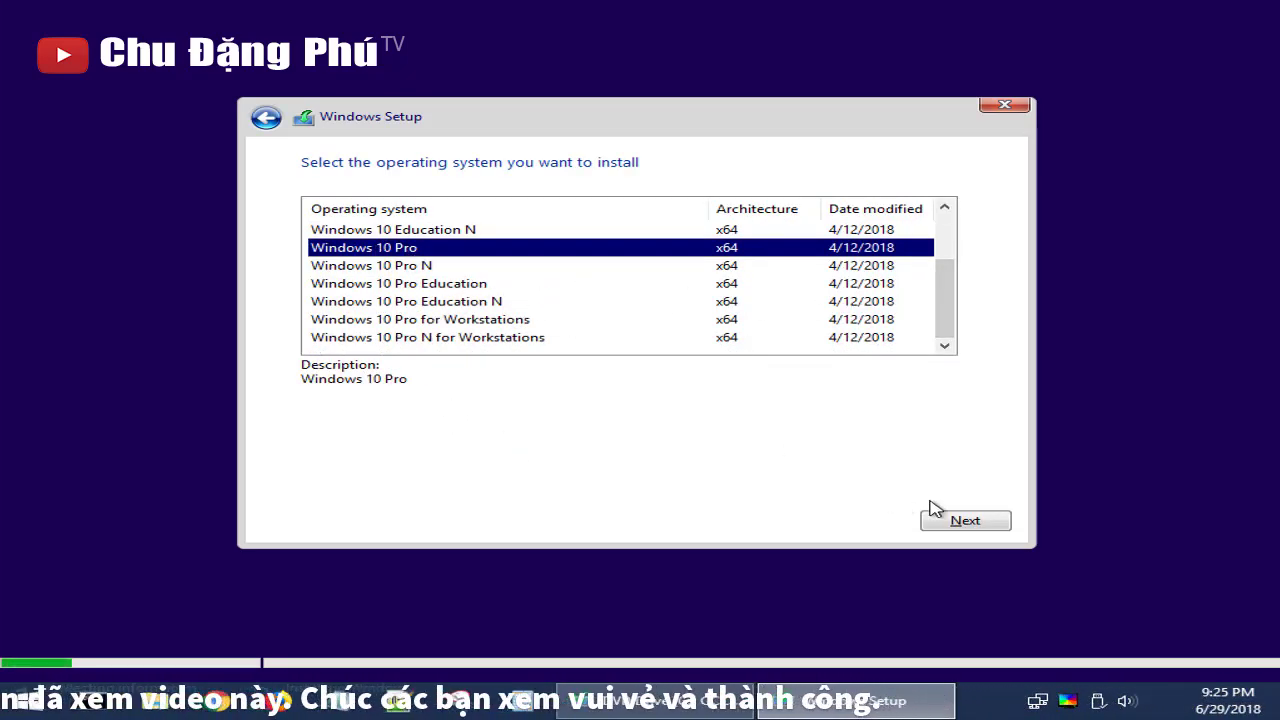
left_click(962, 519)
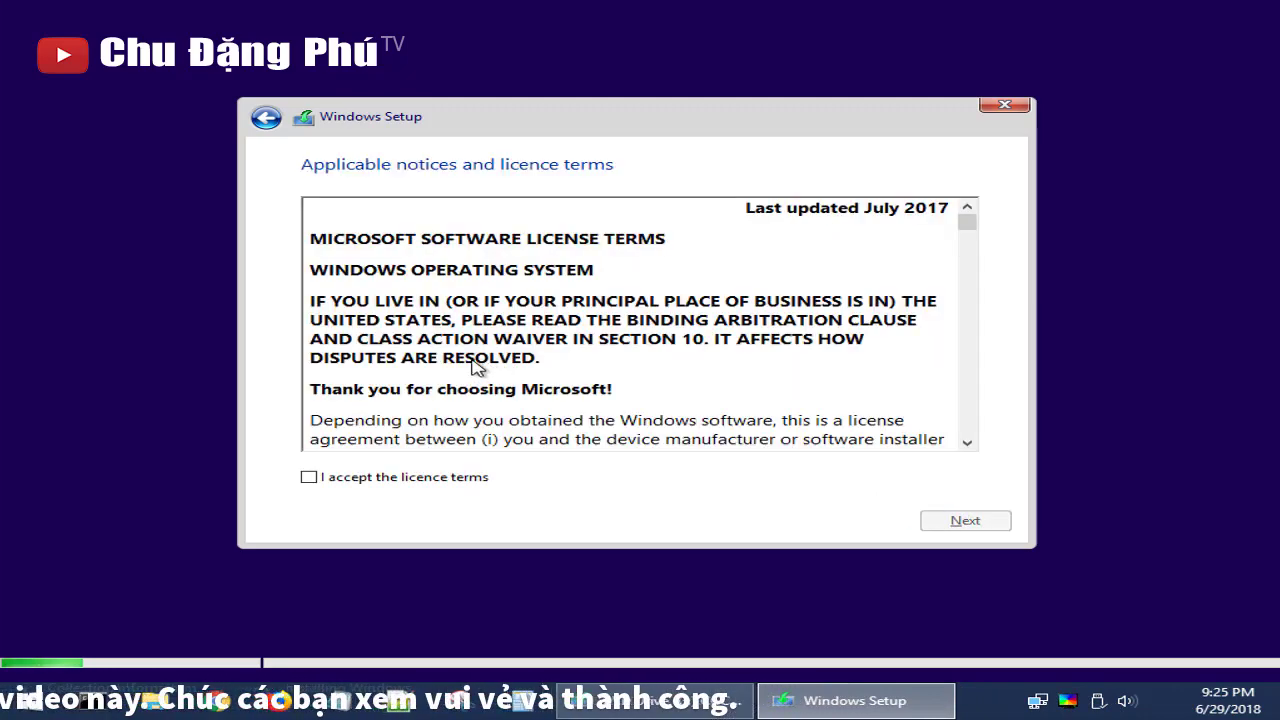
Accept the licence terms and choose the Custom: Install Windows only (advanced) installation type.
left_click(372, 476)
left_click(945, 525)
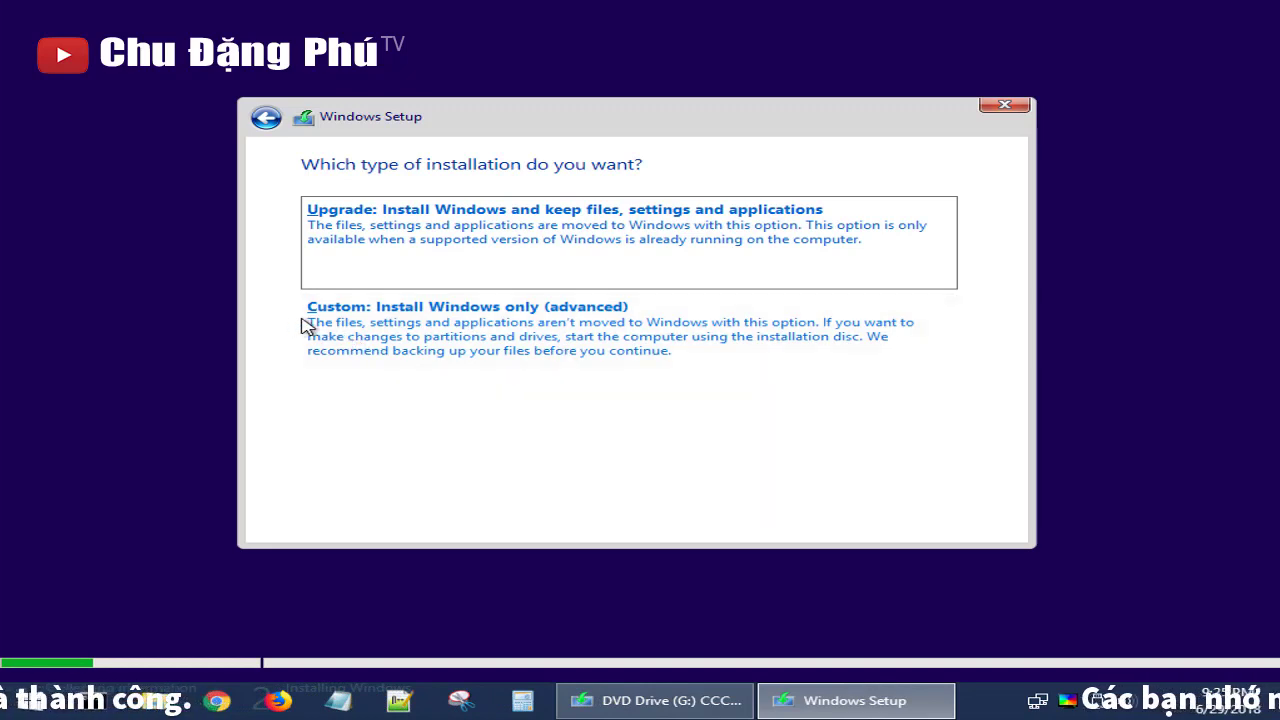
left_click(420, 340)
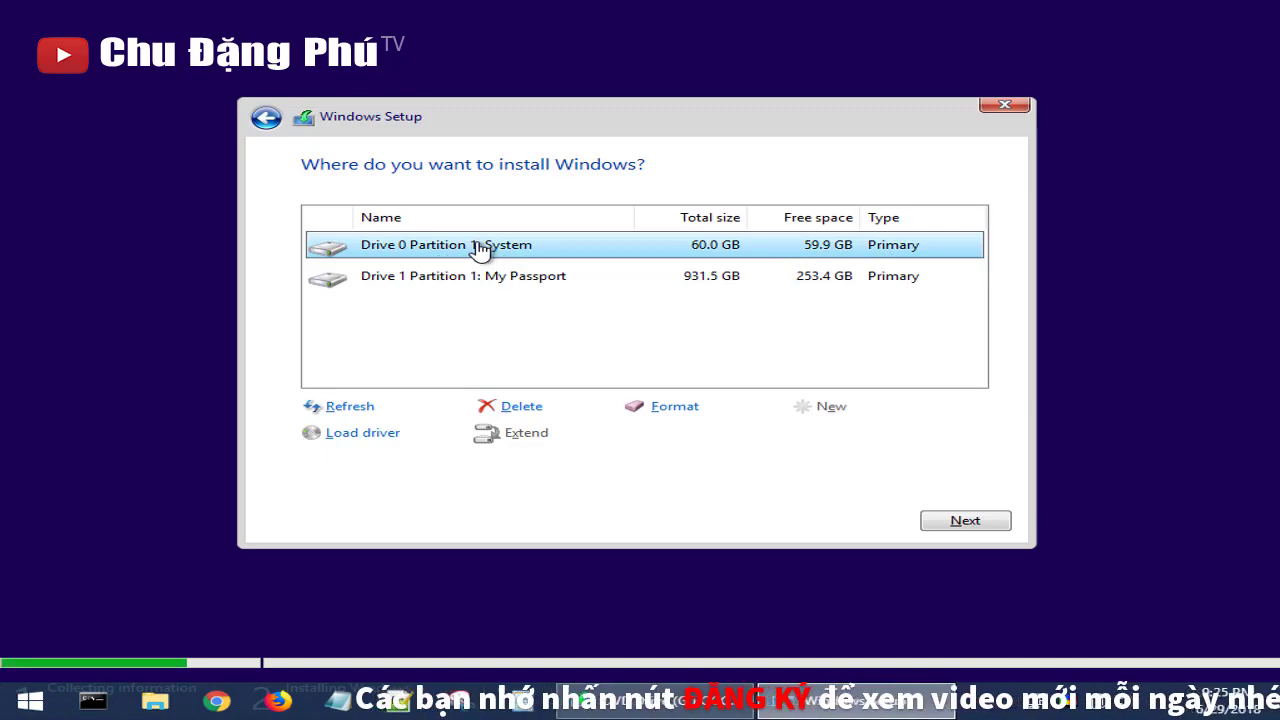
Format Drive 0 Partition 1 and continue the Windows installation on that partition.
left_click(676, 407)
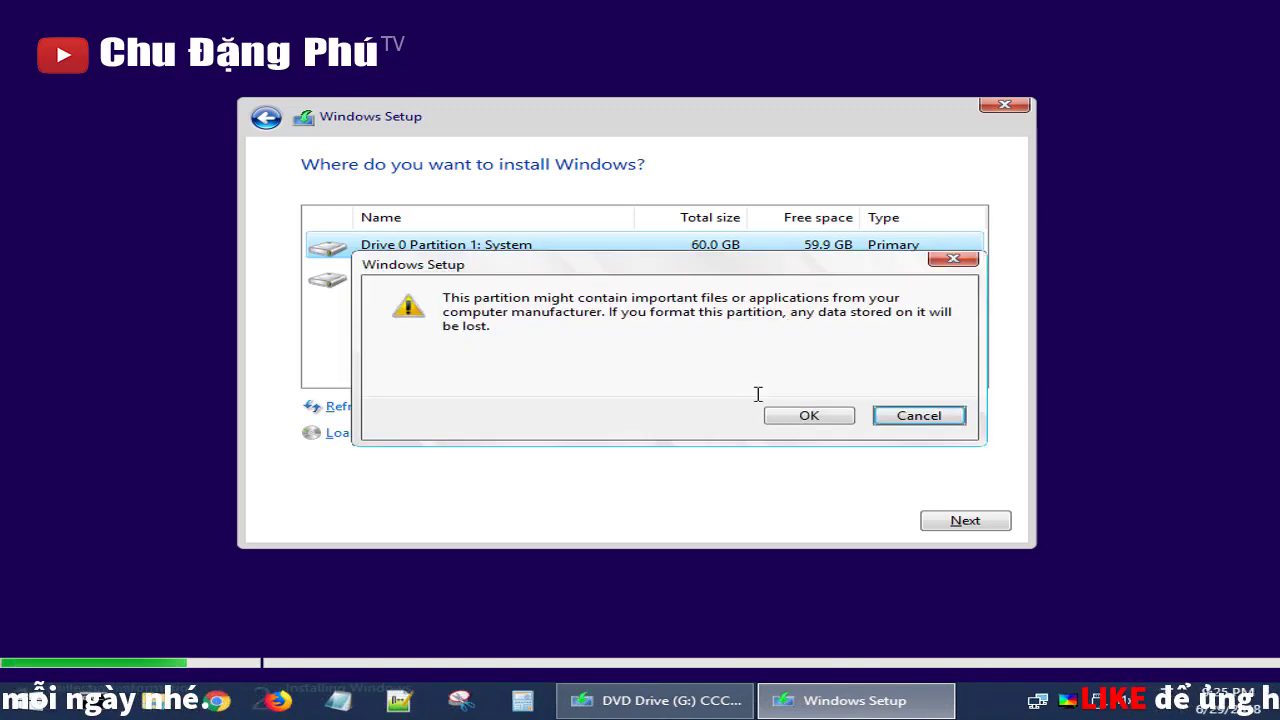
left_click(808, 417)
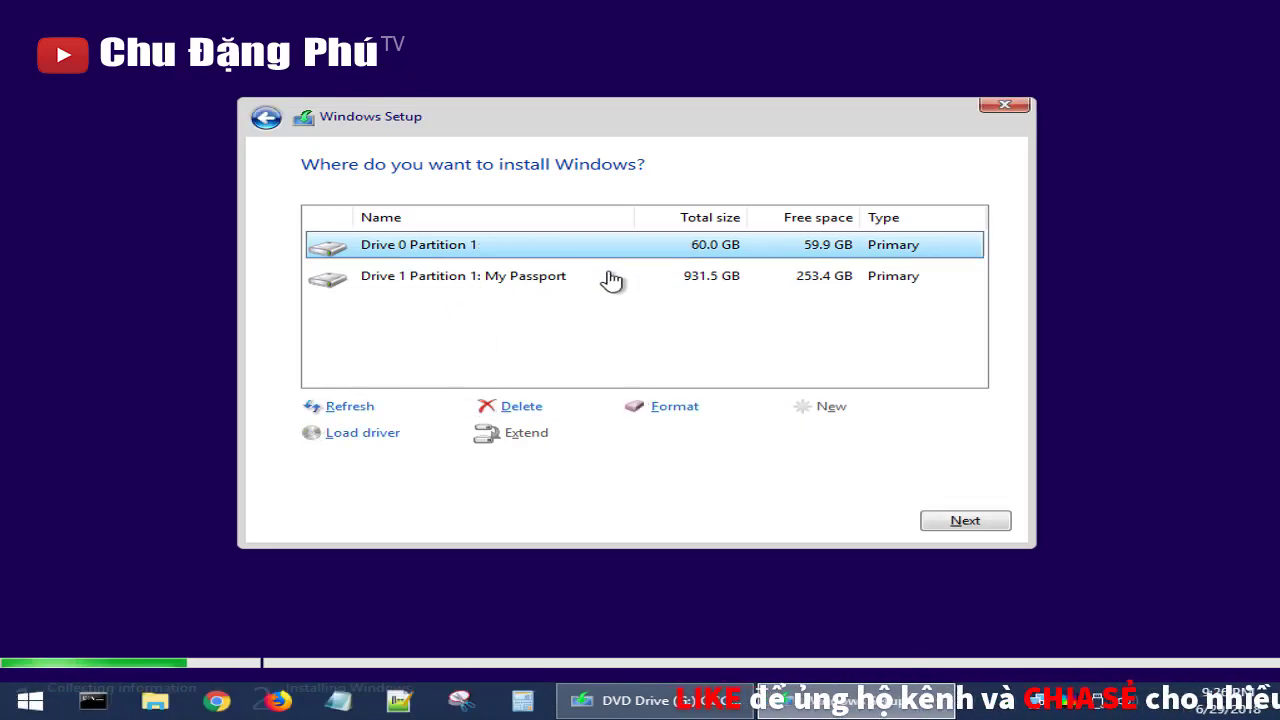
left_click(927, 517)
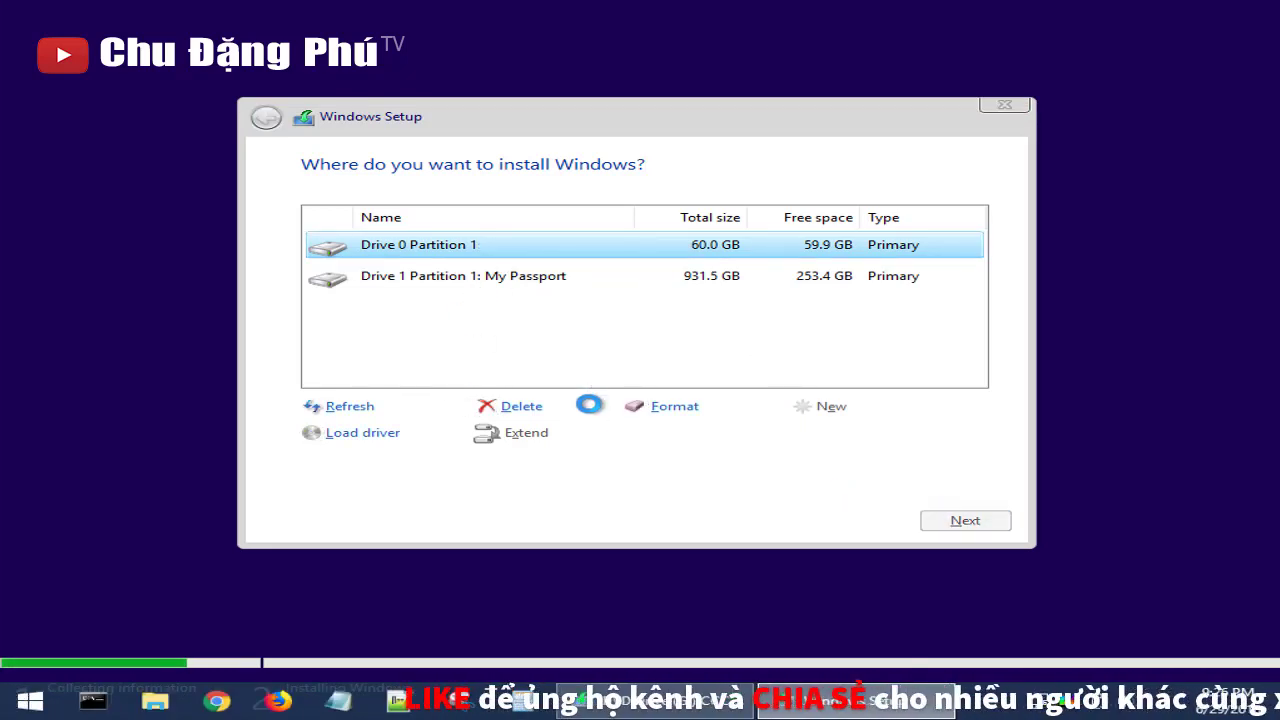